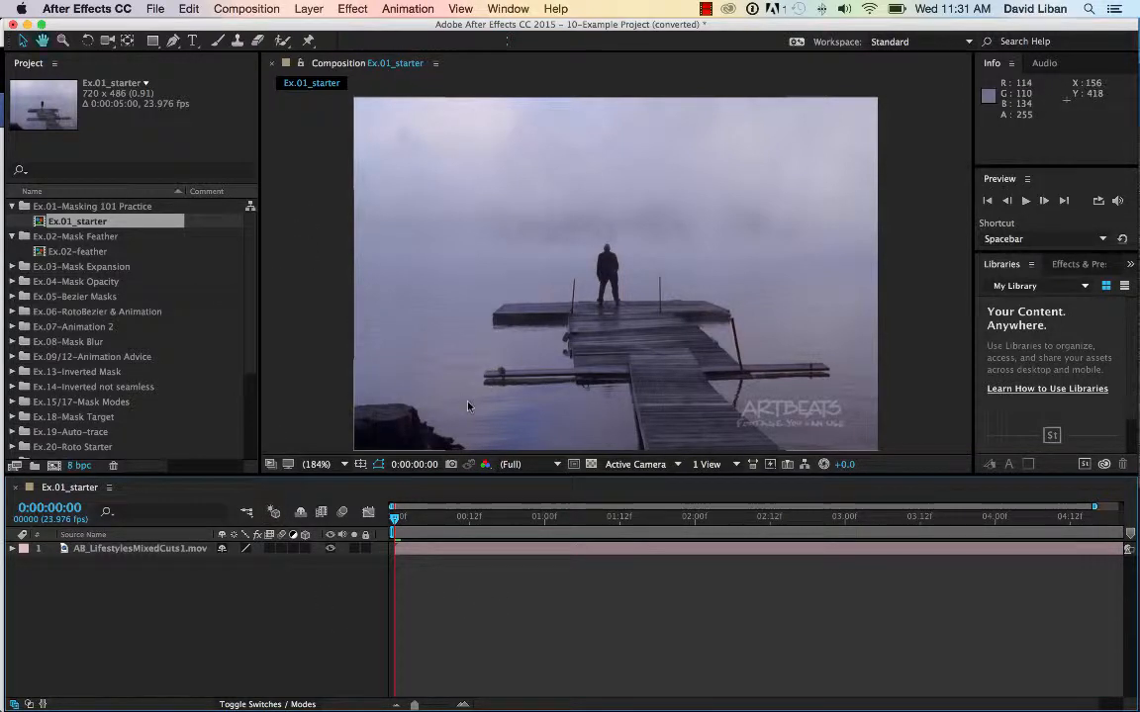
- Preview the footage and draw a rectangular mask on its layer around the man and the dock
key("space")
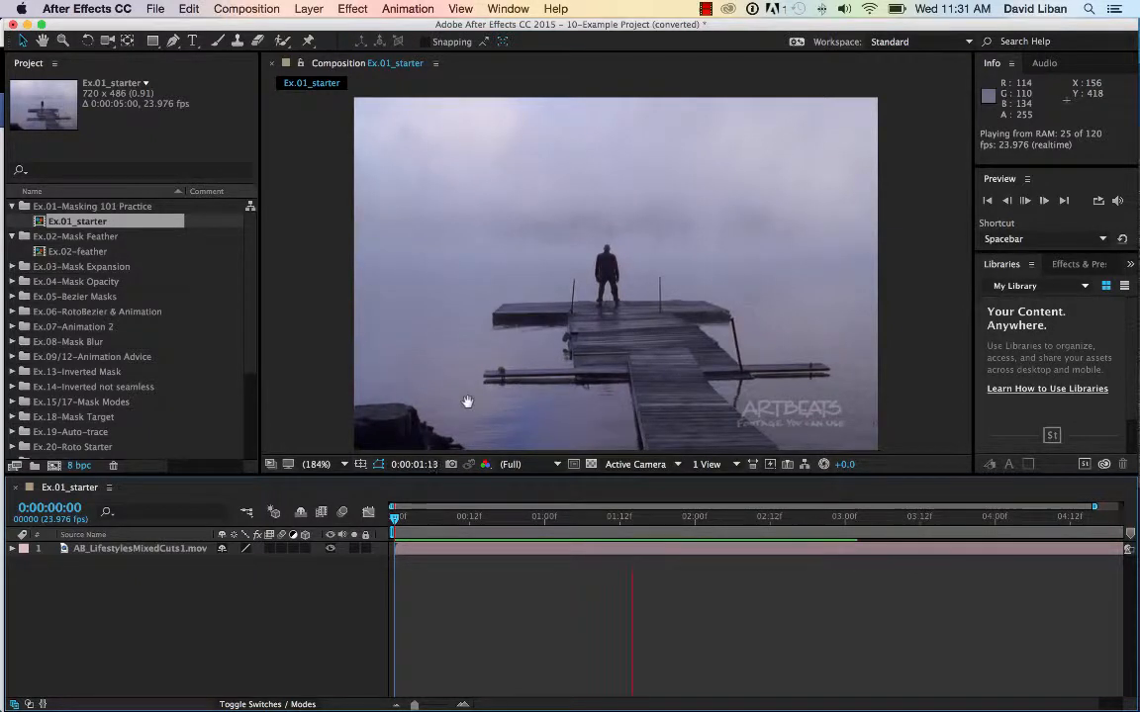
key("space")
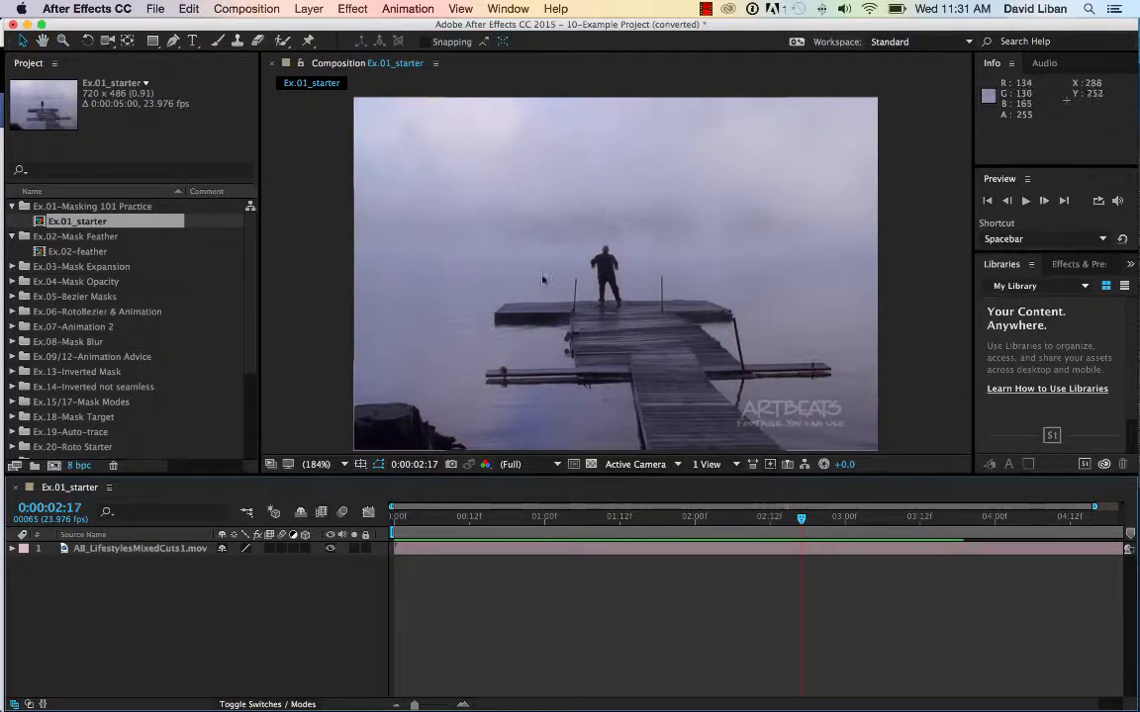
left_click(495, 557)
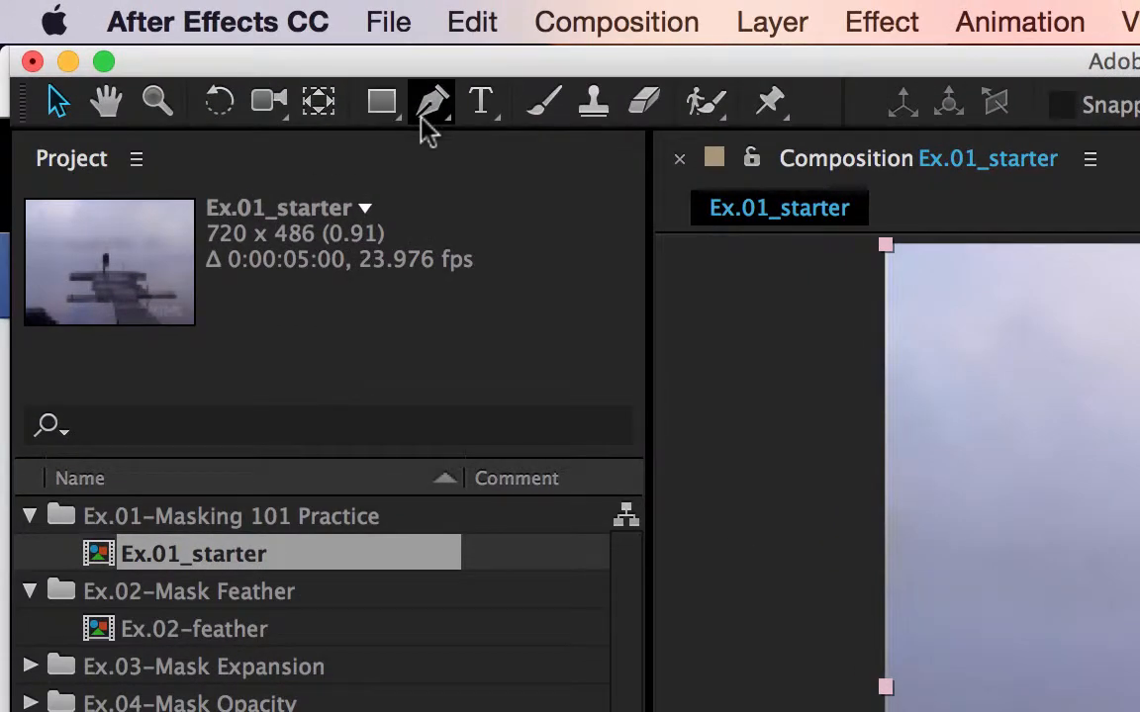
mouse_move(394, 121)
left_mouse_down()
mouse_move(471, 102)
mouse_move(499, 157)
mouse_move(504, 224)
mouse_move(417, 102)
mouse_move(401, 99)
left_mouse_up()
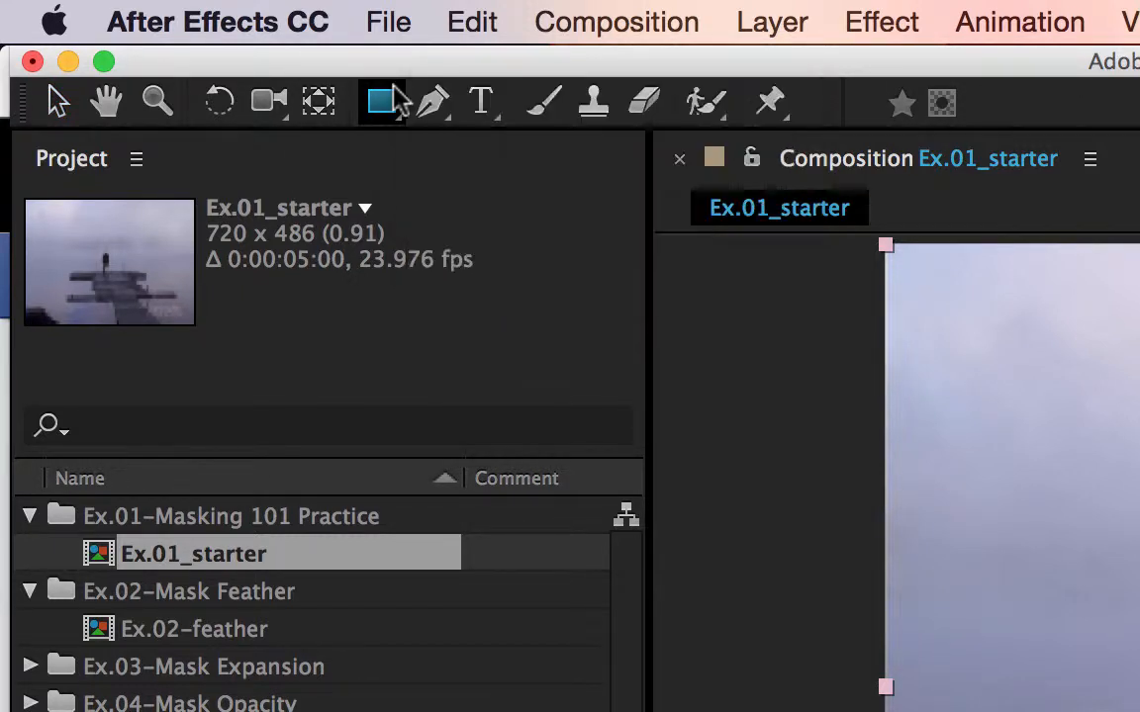
left_click(439, 115)
left_click(374, 113)
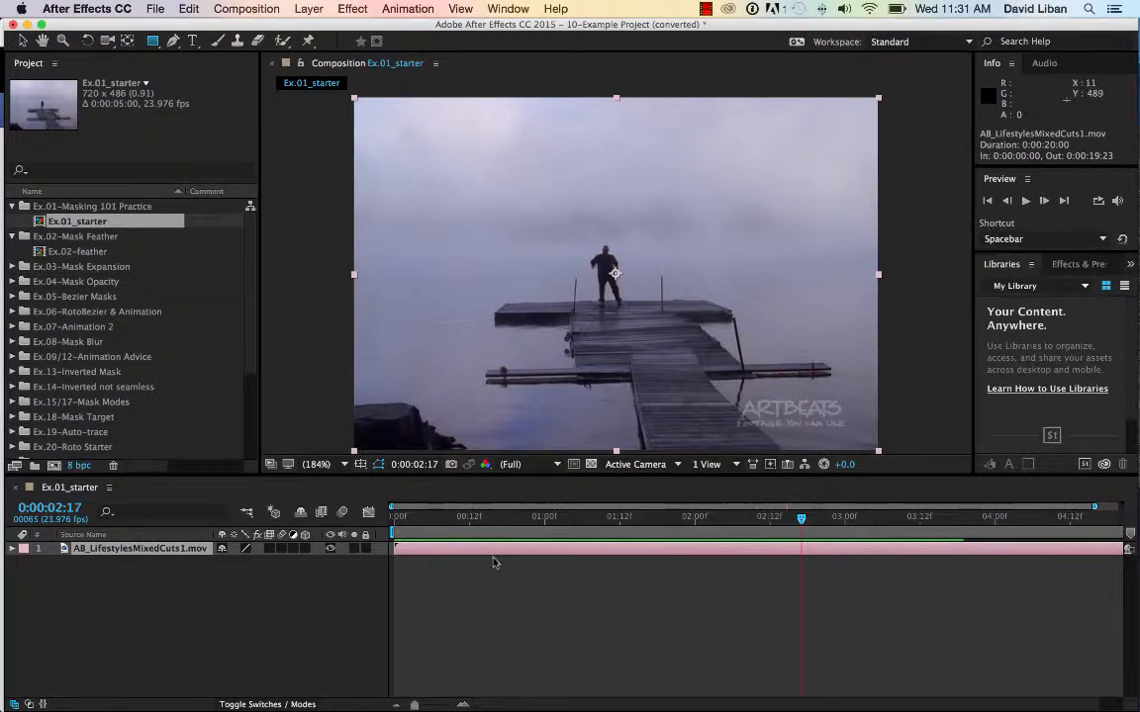
left_click_drag(475, 205, 804, 402)
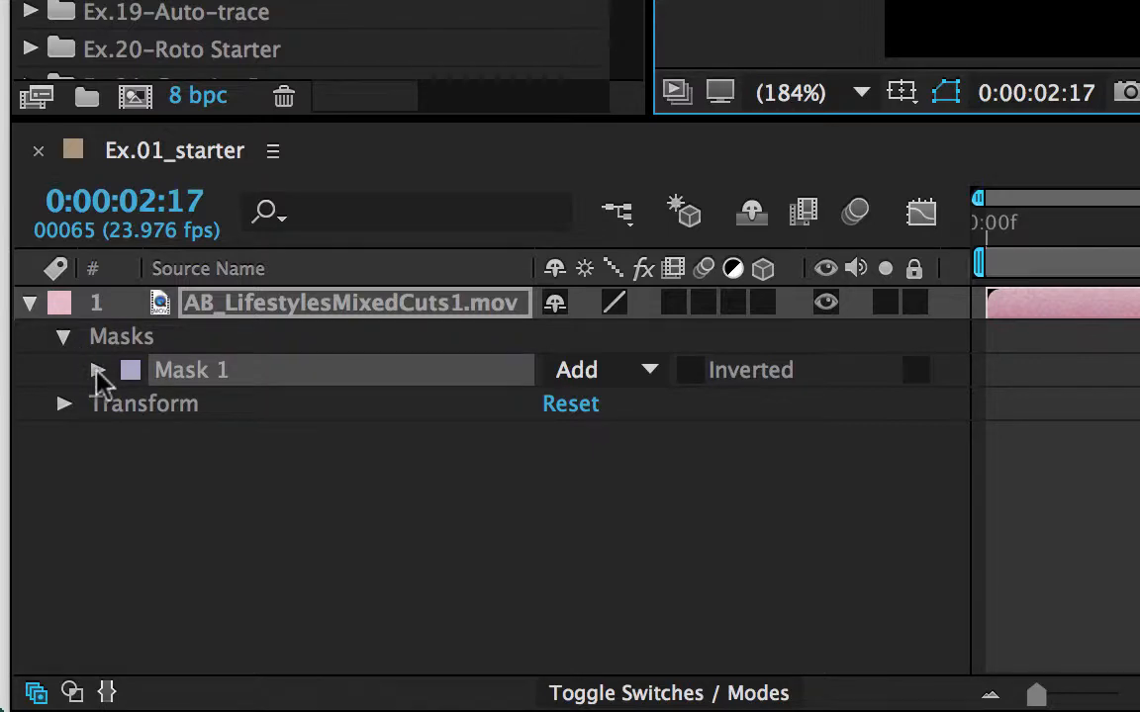
- Start keyframing Mask 1's path at 0:00:00:00 and shift the whole mask slightly up and to the left
left_click(98, 372)
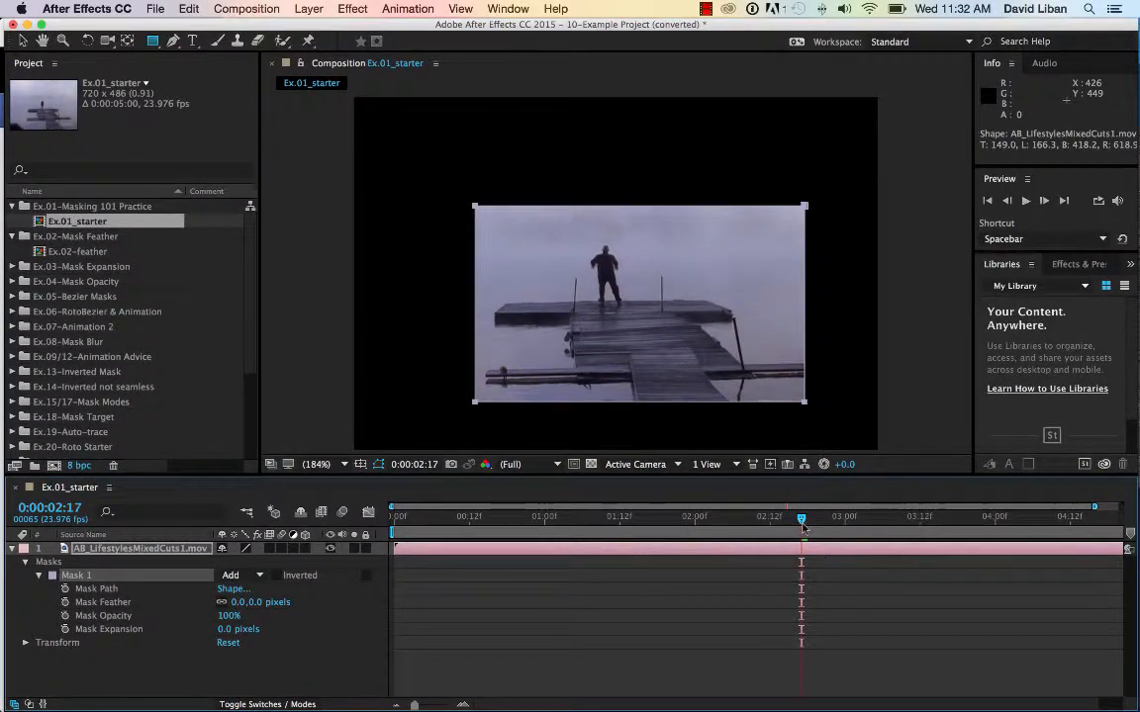
left_click_drag(802, 521, 354, 537)
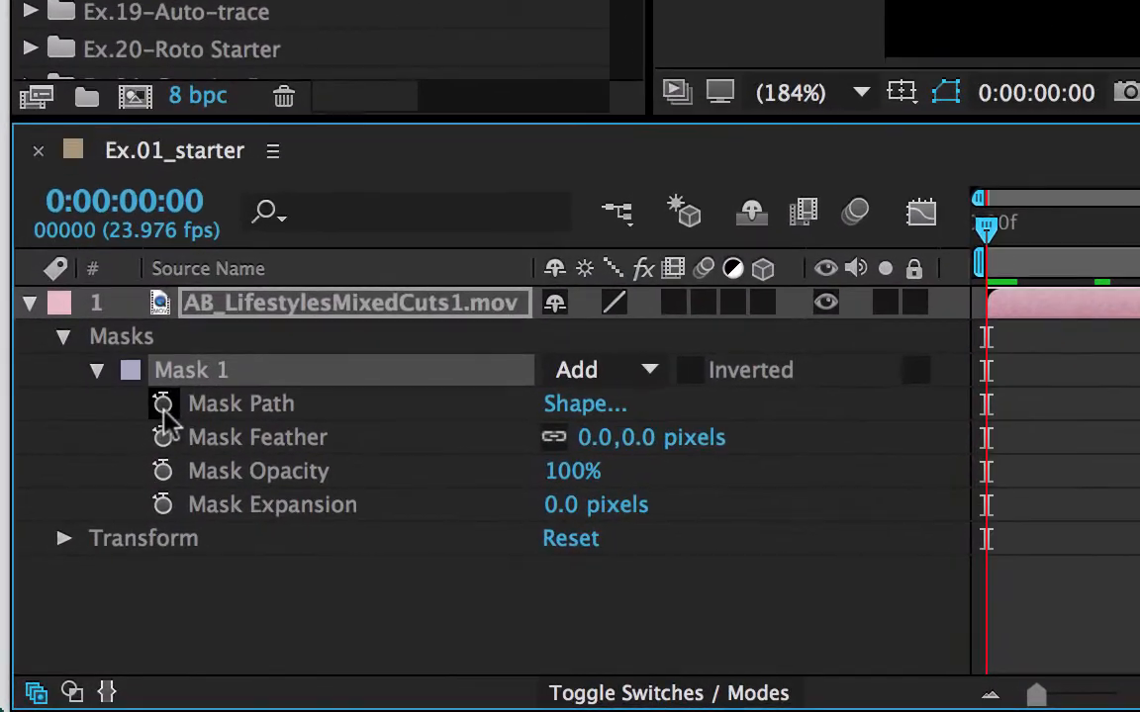
left_click(162, 405)
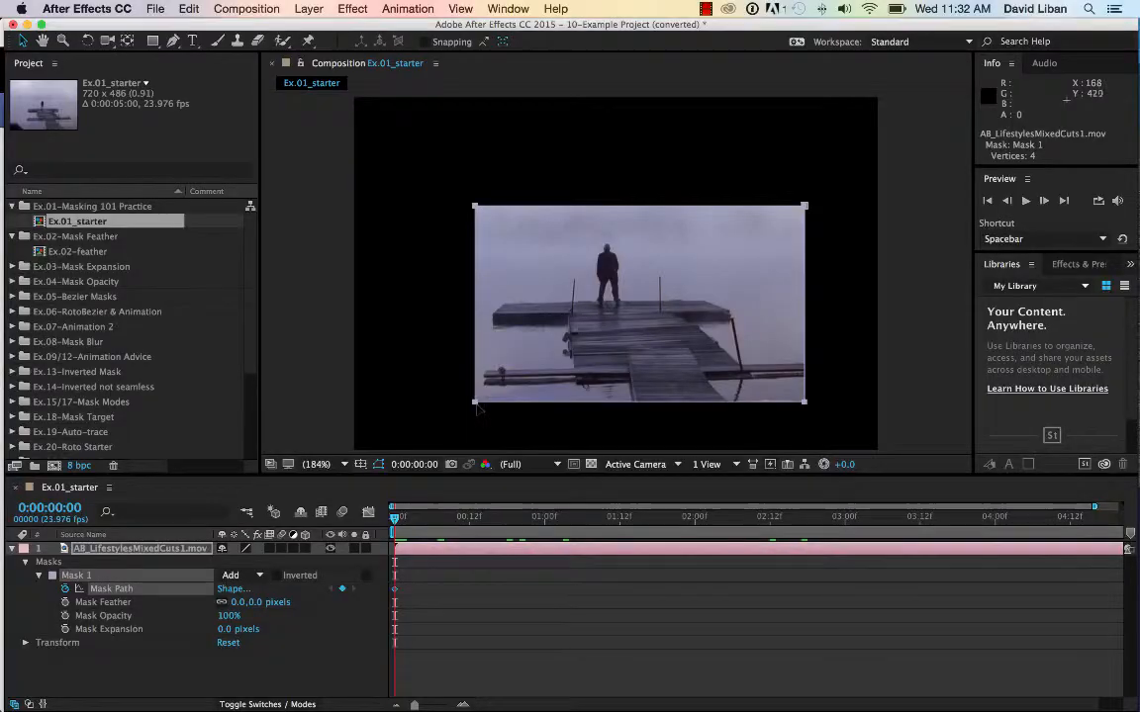
left_click_drag(479, 408, 466, 384)
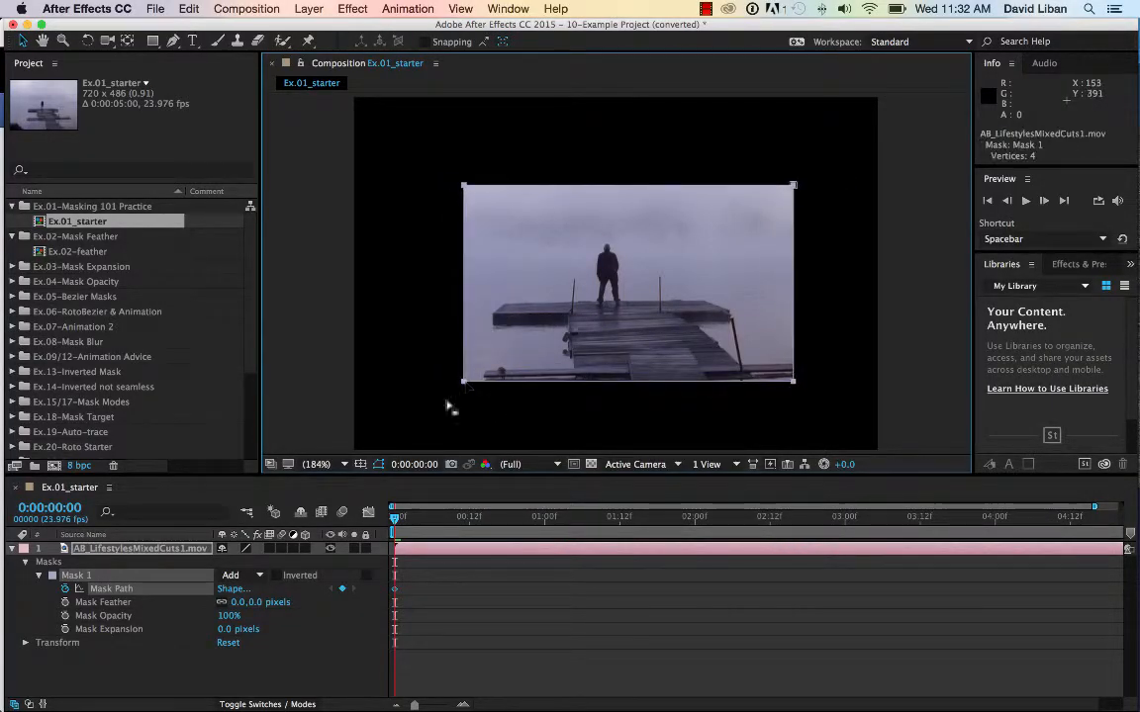
left_click(536, 399)
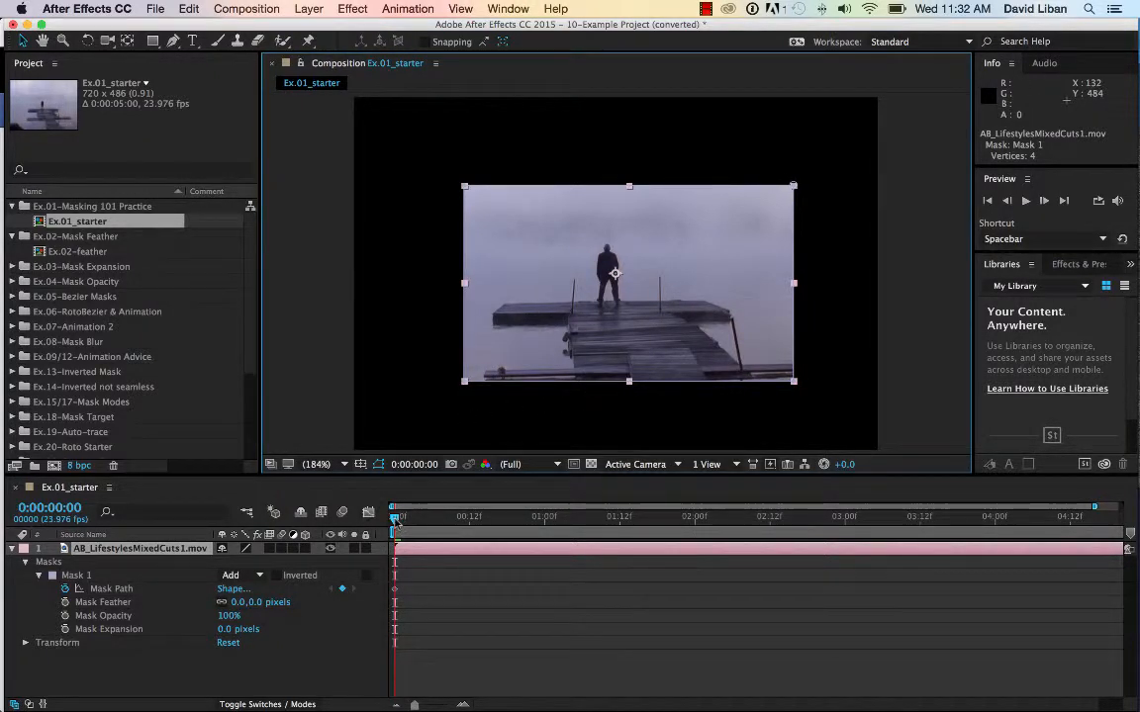
- At 0:00:01:16, keyframe a slanted mask shape by moving its two bottom corners up and to the left
left_click_drag(395, 520, 644, 519)
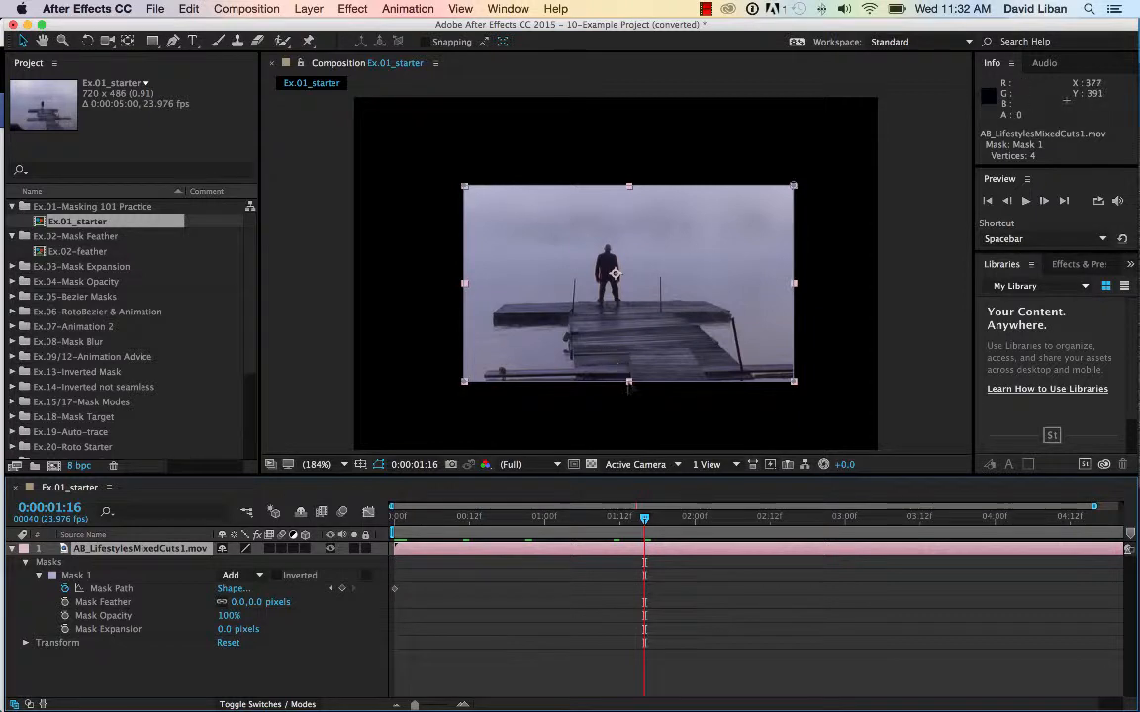
mouse_move(629, 387)
left_mouse_down()
mouse_move(629, 273)
mouse_move(632, 390)
left_mouse_up()
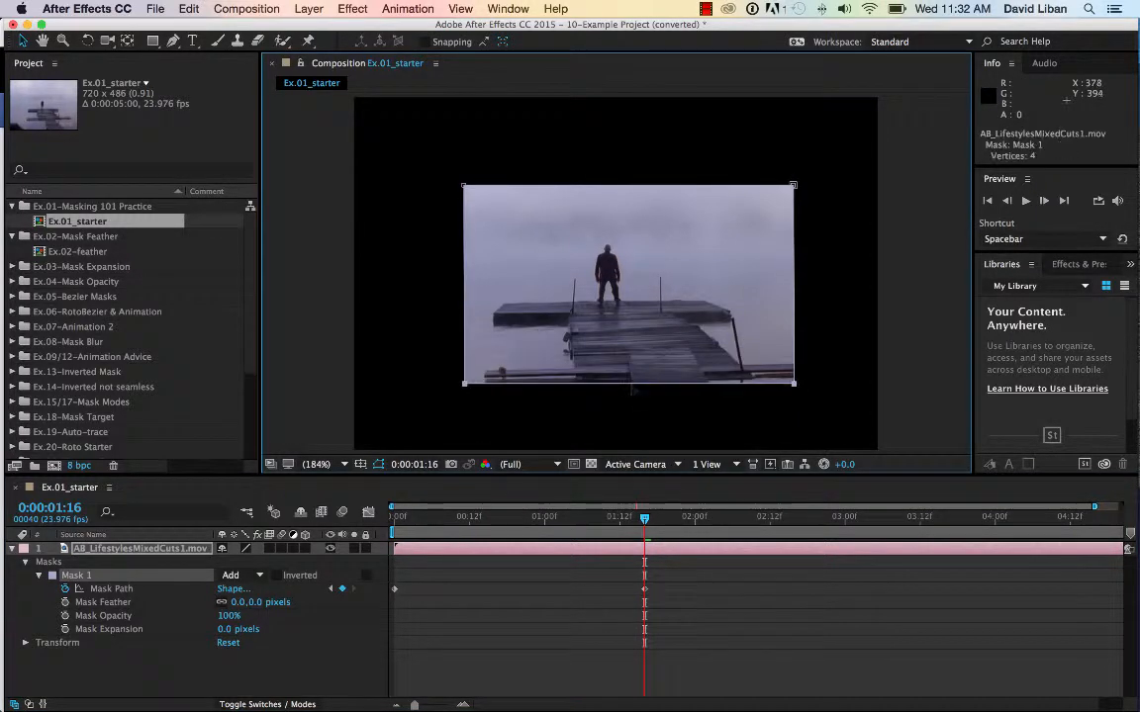
left_click_drag(792, 384, 753, 353)
- Play the mask animation from the start and toggle the mask outline's visibility off and back on
key("Home")
key("space")
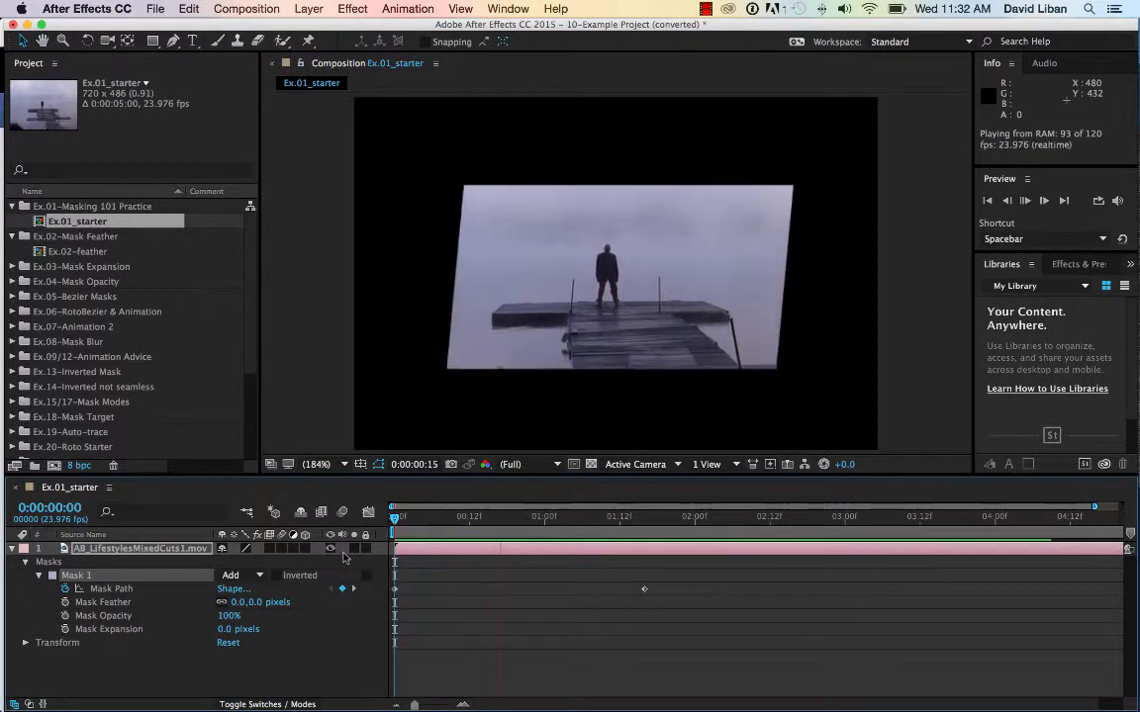
key("space")
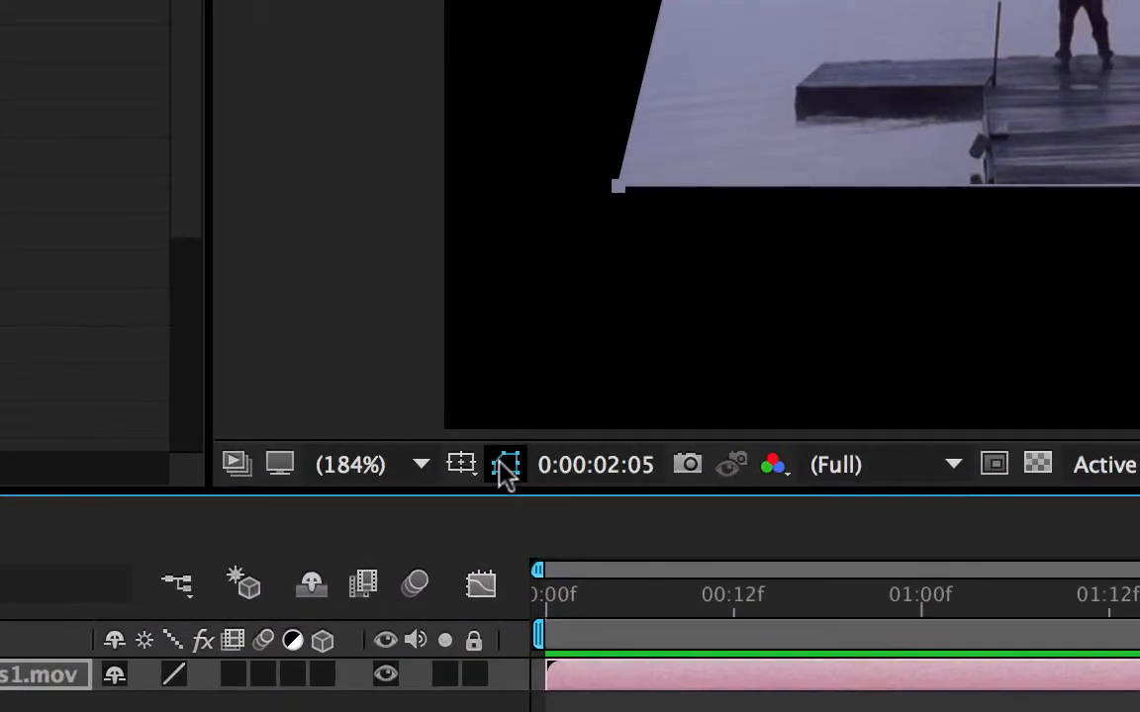
left_click(504, 473)
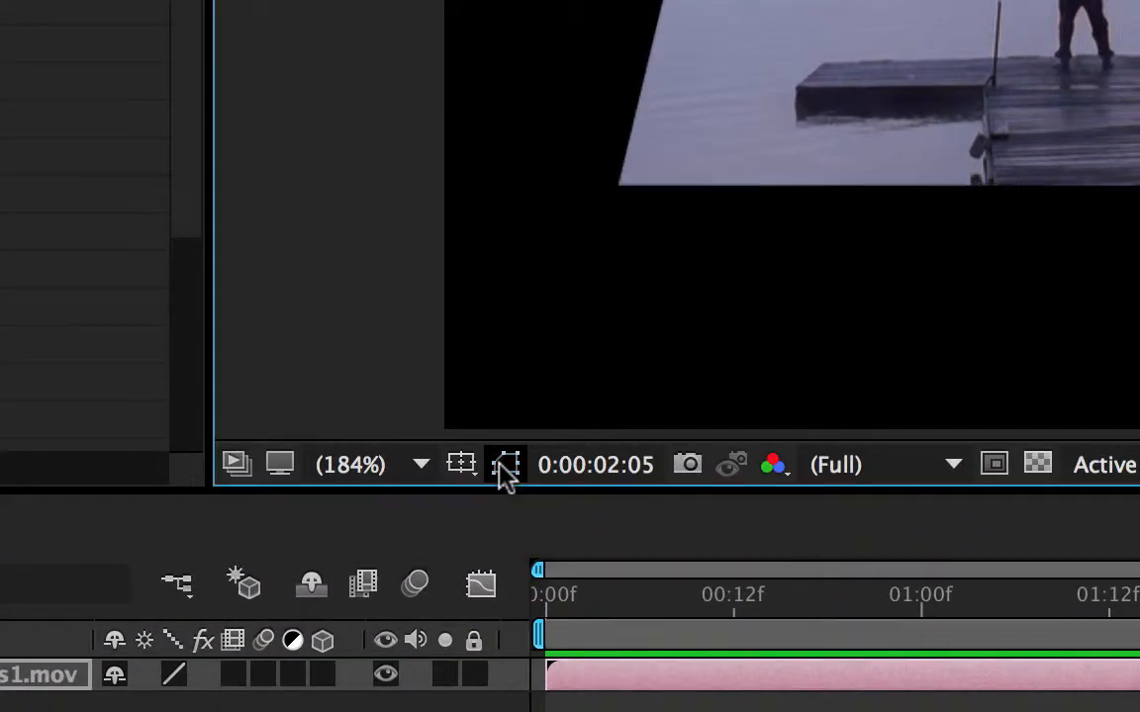
left_click(505, 473)
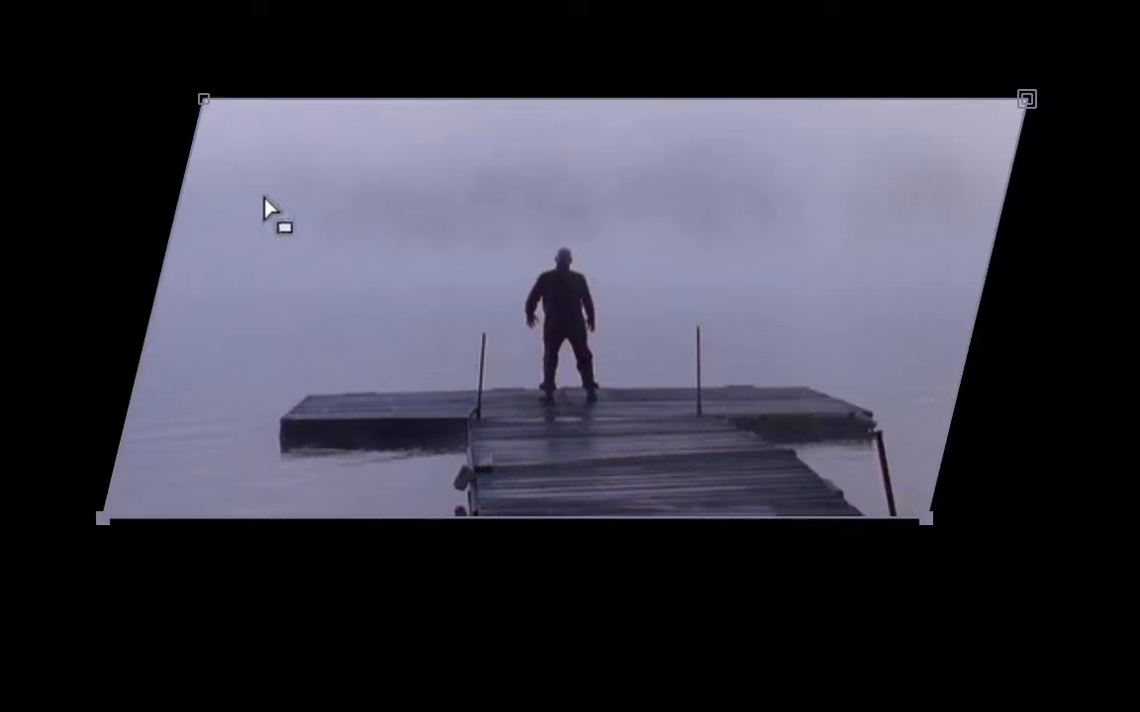
- At 0:00:02:05, move the mask's upper-right corner inward toward the man and toggle the outline's visibility off and on
left_click_drag(1025, 100, 727, 196)
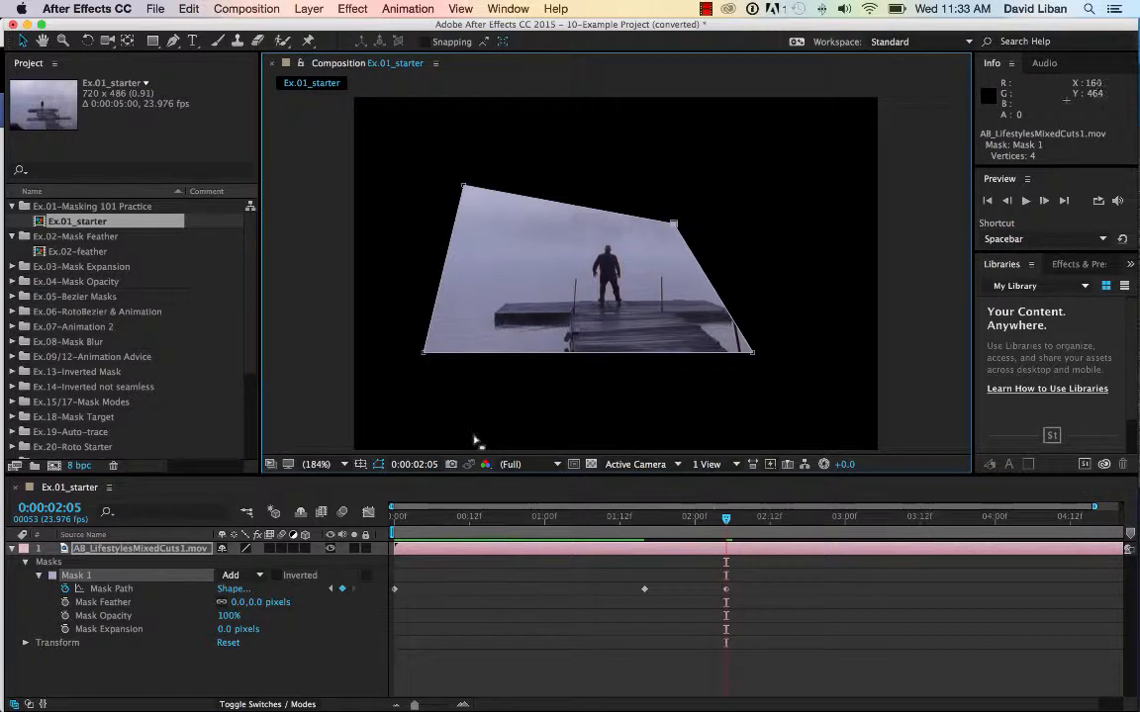
left_click(379, 464)
left_click(379, 464)
- Open the footage in the Layer viewer and compare its mask outline with the masked result in the Composition viewer
double_click(499, 552)
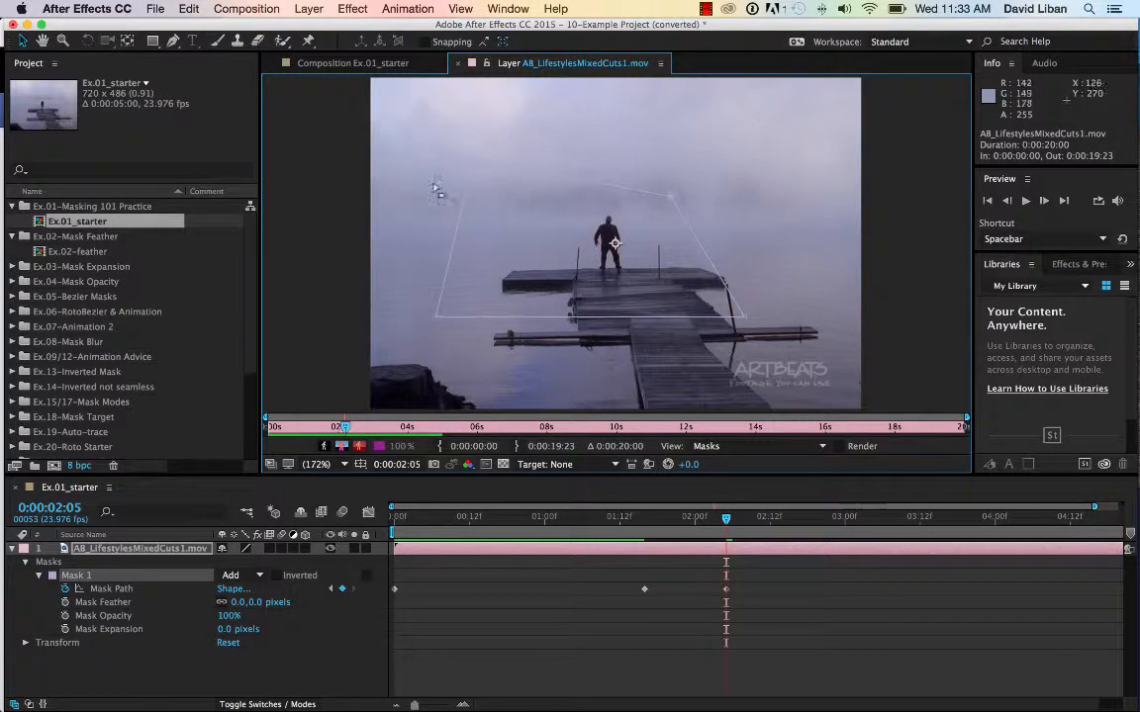
left_click(358, 64)
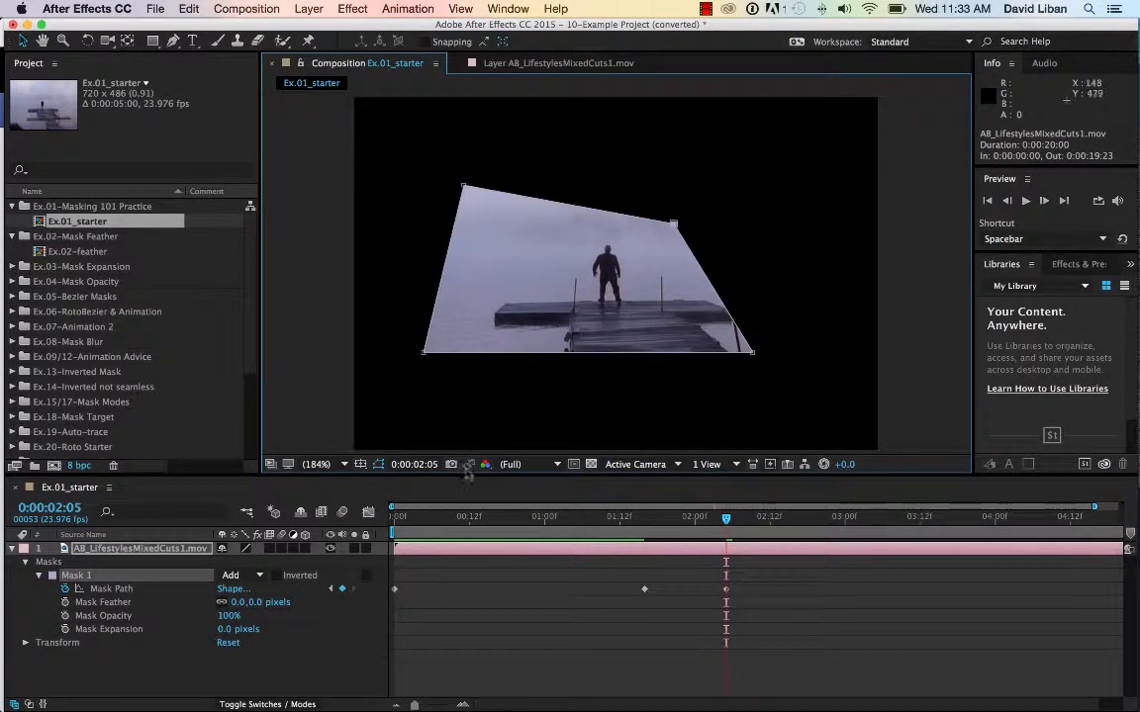
left_click(534, 64)
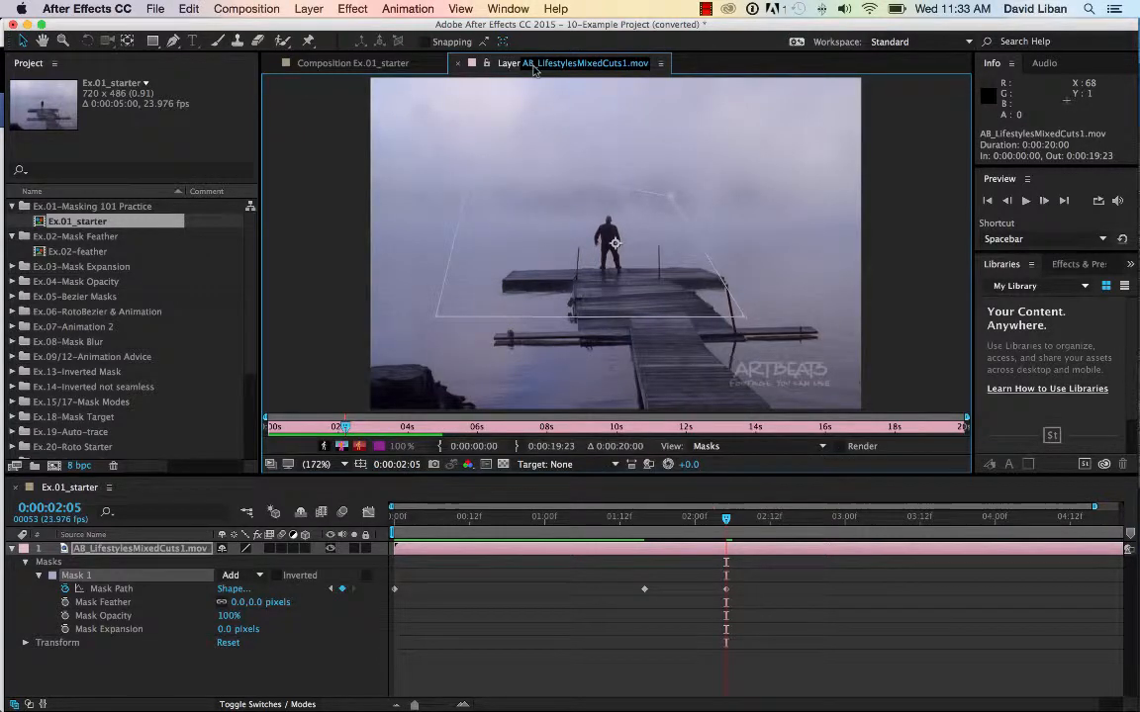
left_click(353, 65)
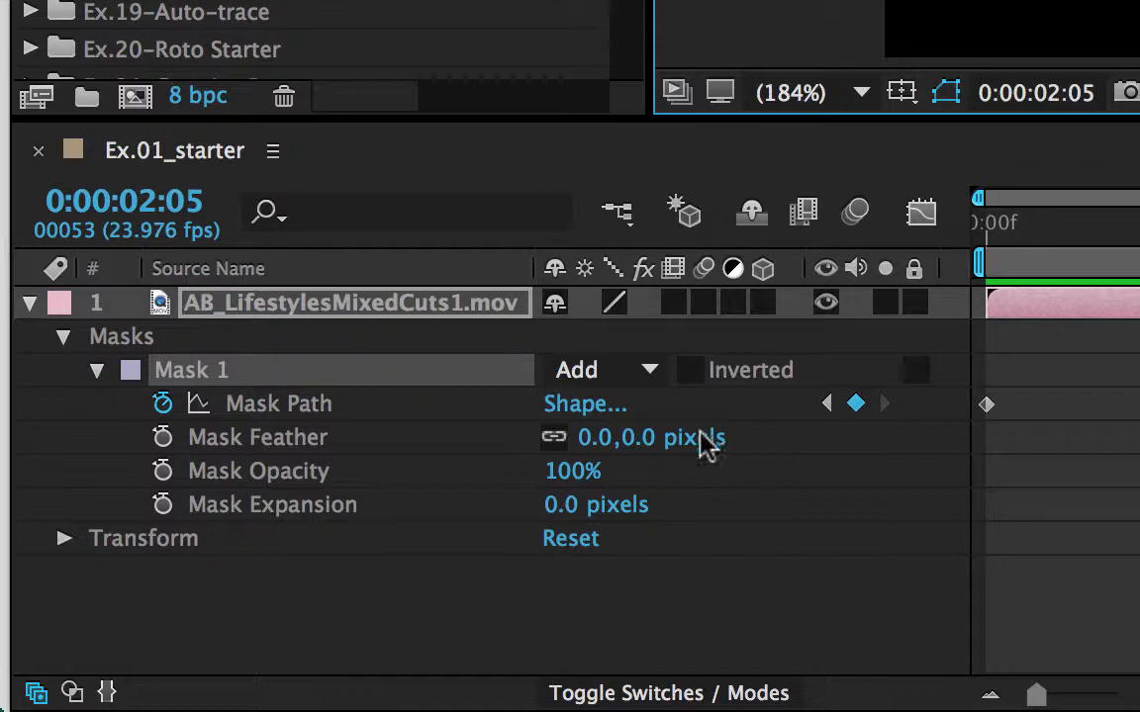
- Try Mask 1's feather at 97 pixels and its opacity, restore 0 pixels and 100%, and set its expansion to -9 pixels
left_click_drag(665, 439, 812, 437)
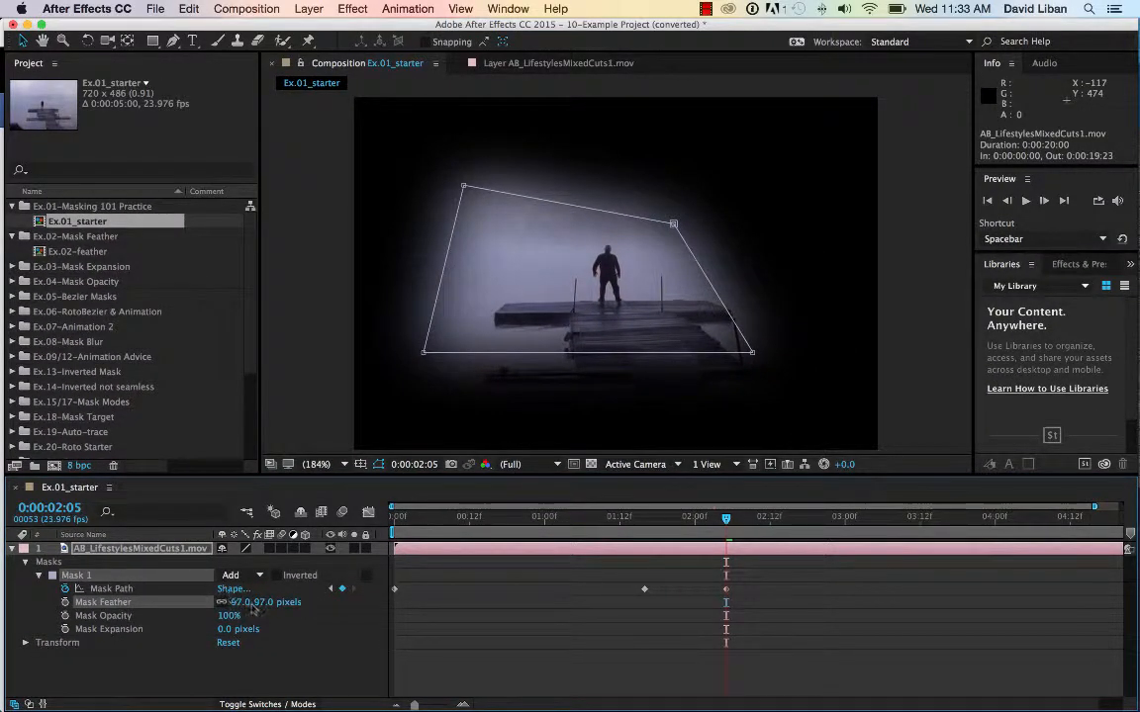
left_click_drag(259, 603, 175, 602)
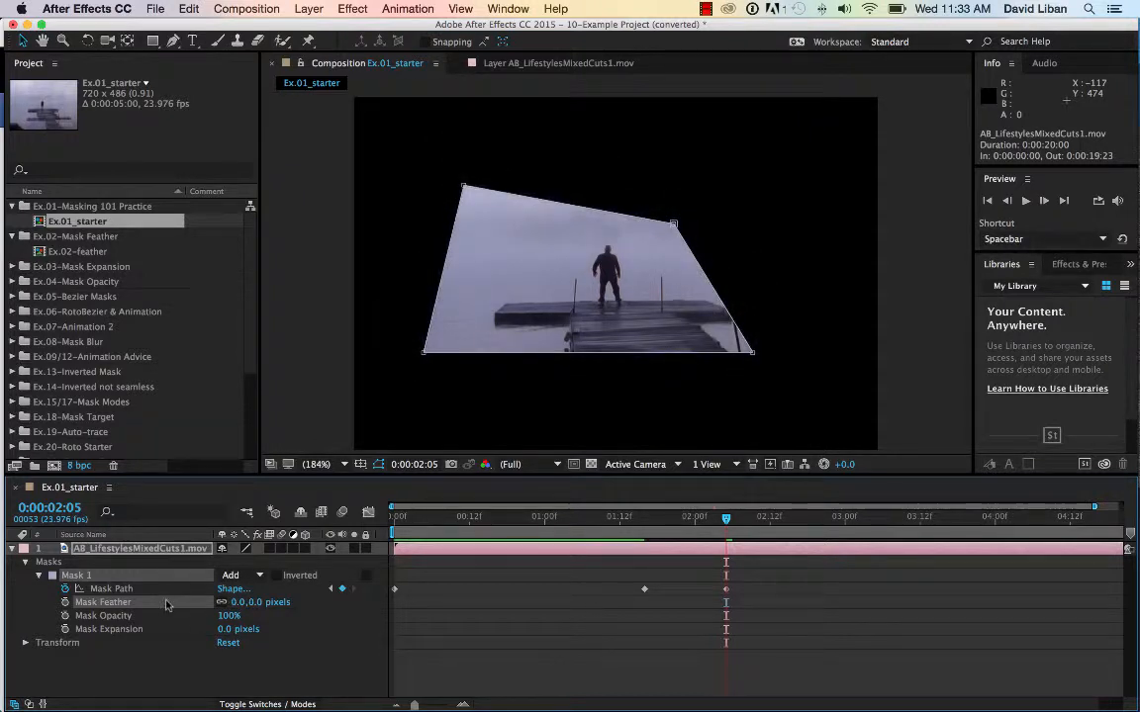
left_click_drag(227, 618, 305, 639)
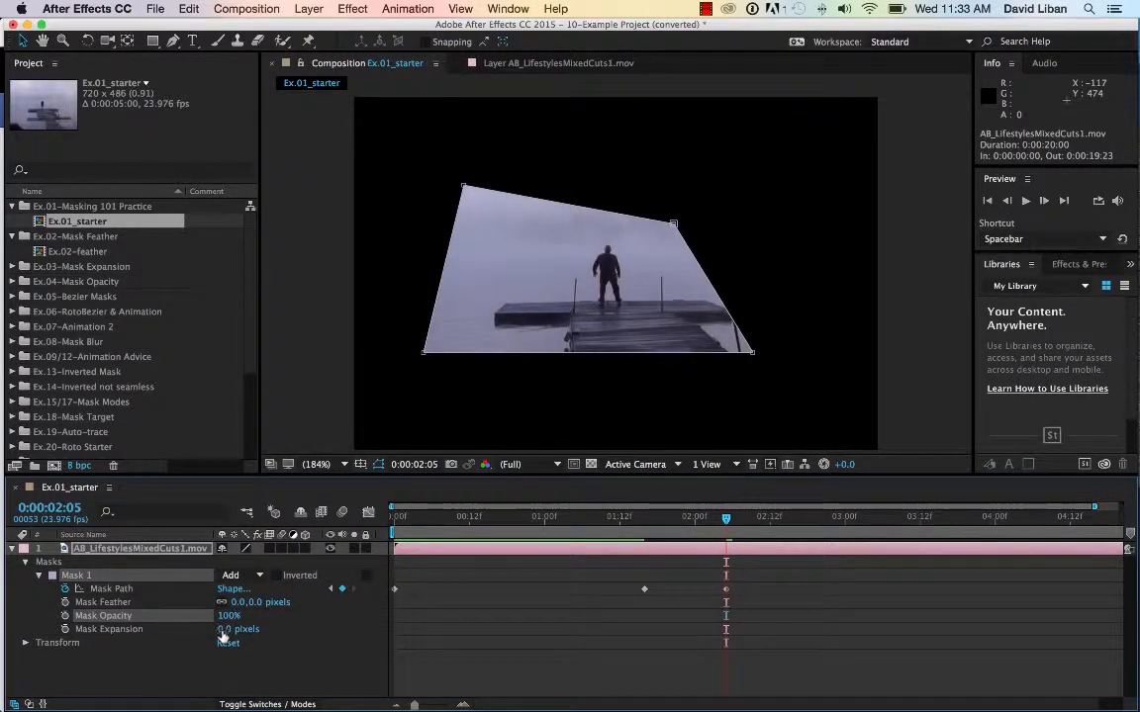
mouse_move(226, 630)
left_mouse_down()
mouse_move(317, 631)
mouse_move(183, 625)
mouse_move(237, 625)
mouse_move(197, 630)
mouse_move(253, 639)
mouse_move(207, 629)
left_mouse_up()
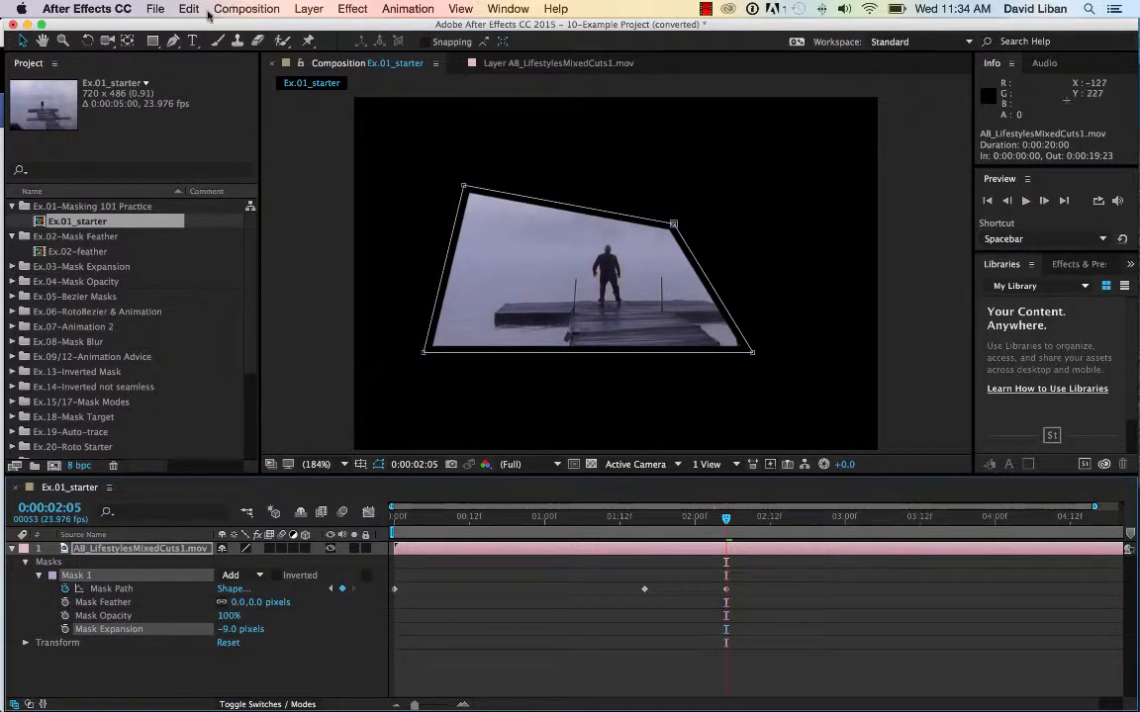
- Draw a second rectangular mask on the footage layer, overlapping the right part of Mask 1
left_click(154, 43)
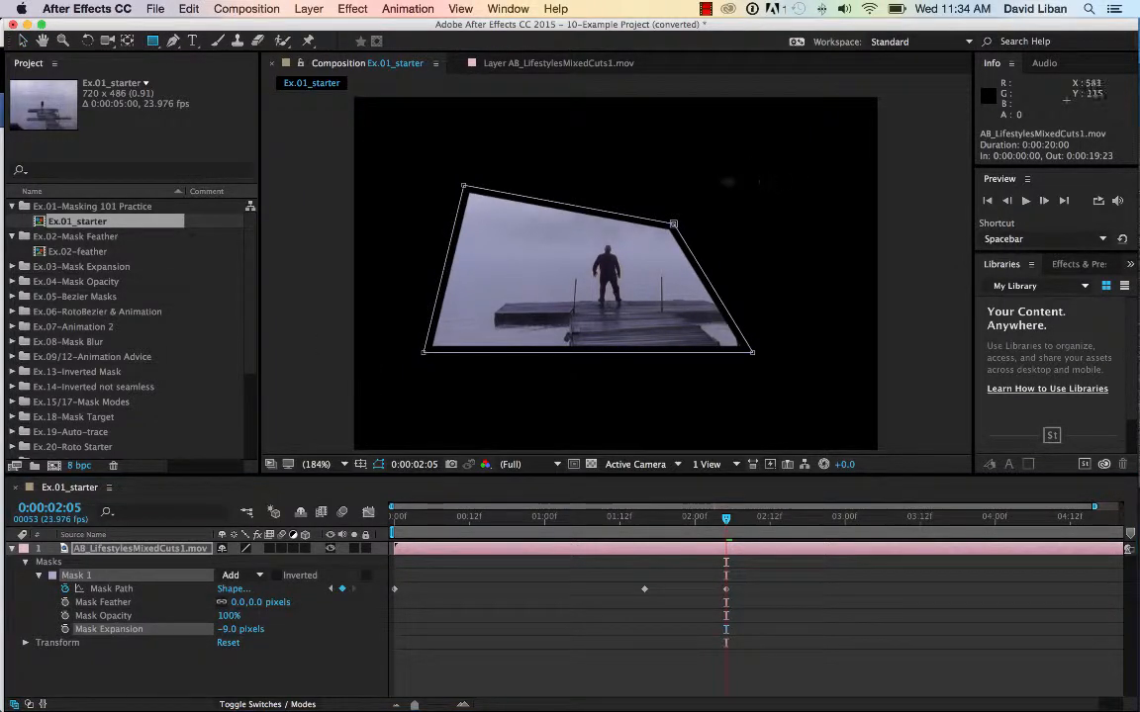
left_click_drag(652, 160, 819, 403)
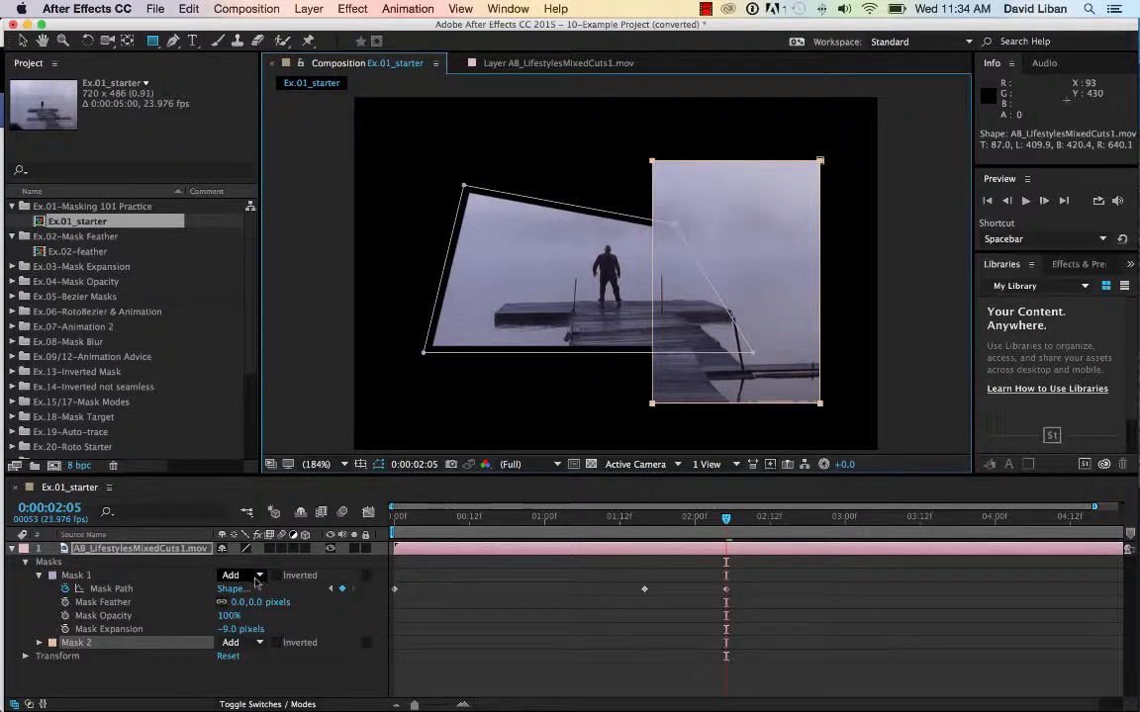
- Try inverting Mask 1, turn the inversion back off, and try the Subtract mode on it
left_click(277, 576)
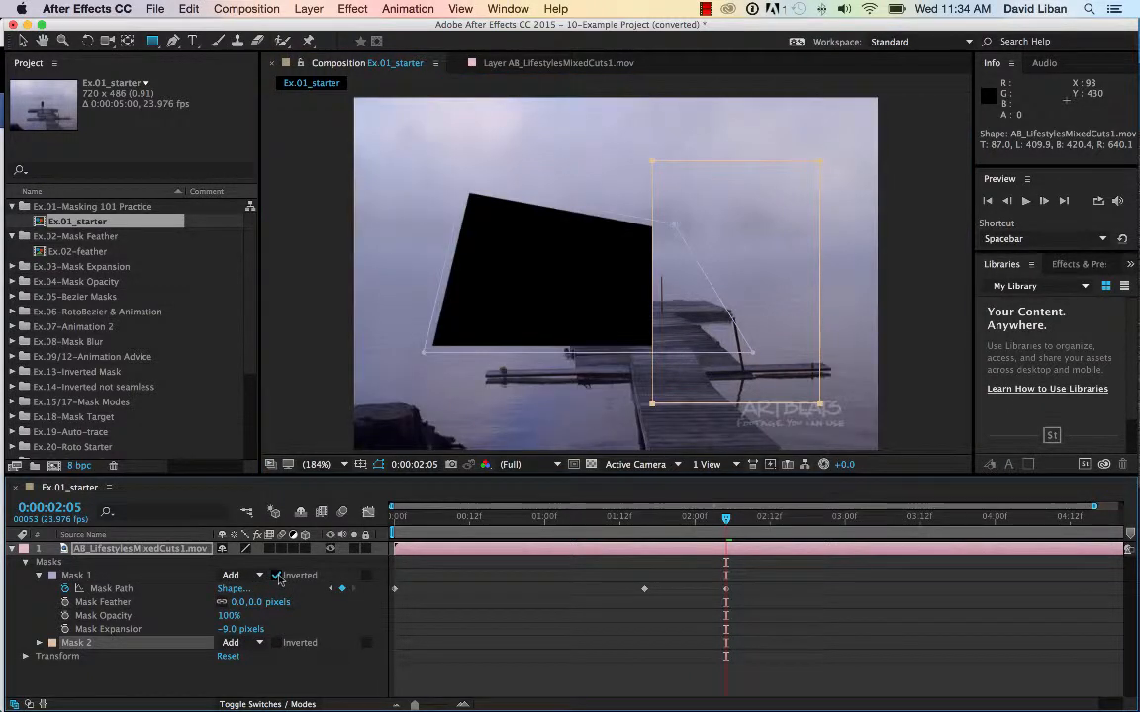
left_click(277, 576)
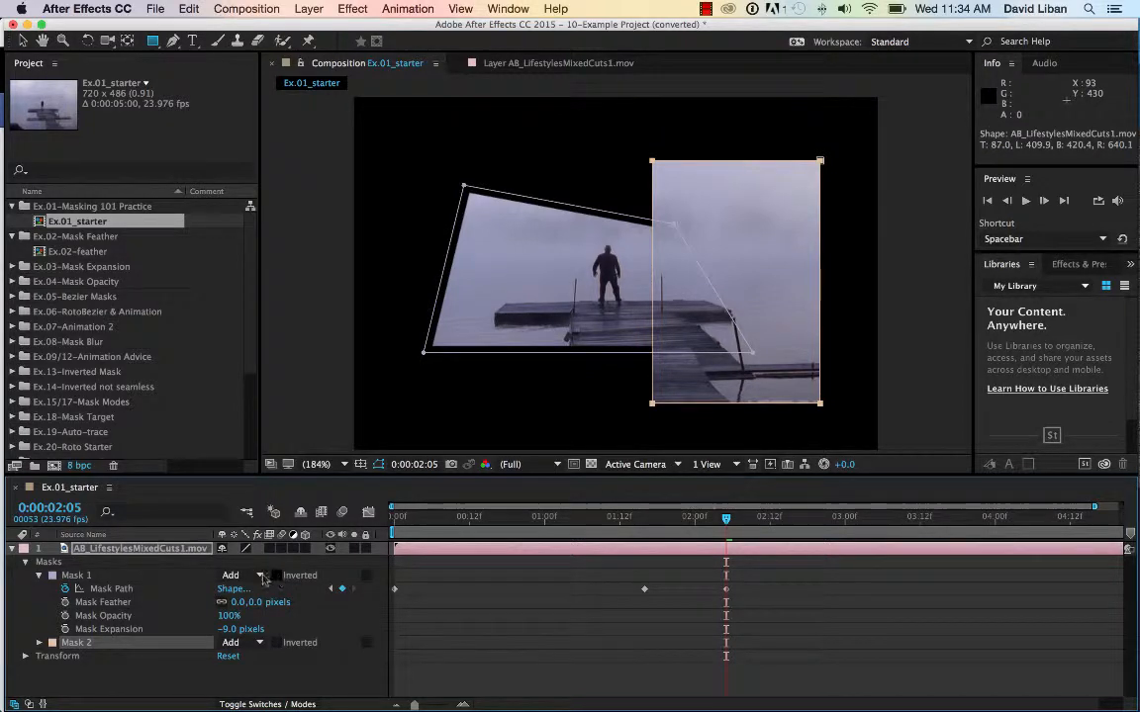
left_click(262, 578)
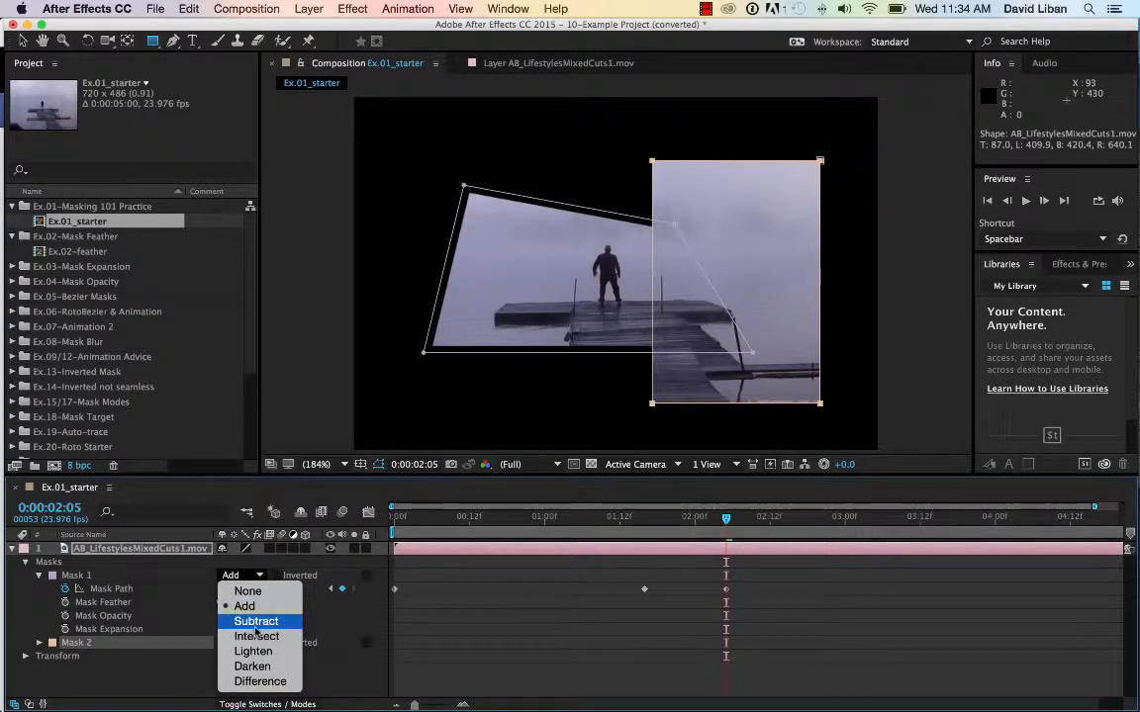
left_click(255, 624)
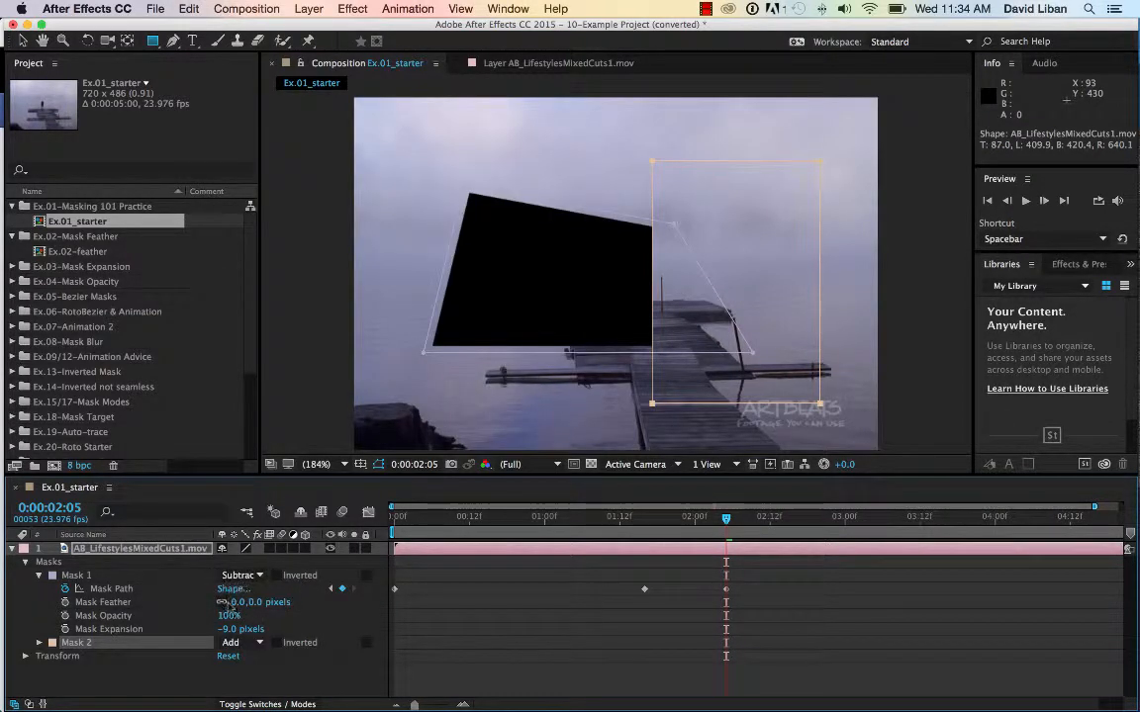
- Set Mask 1's mode to None, delete Mask 2, and leave the footage layer itself selected
left_click(256, 575)
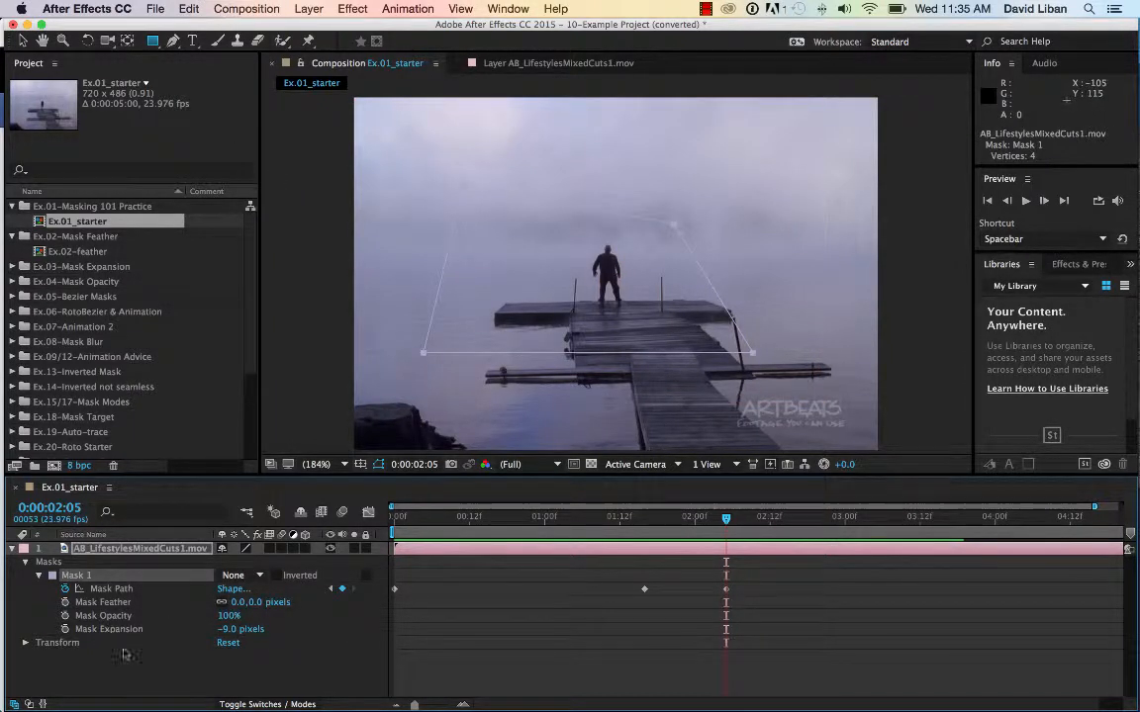
left_click(134, 682)
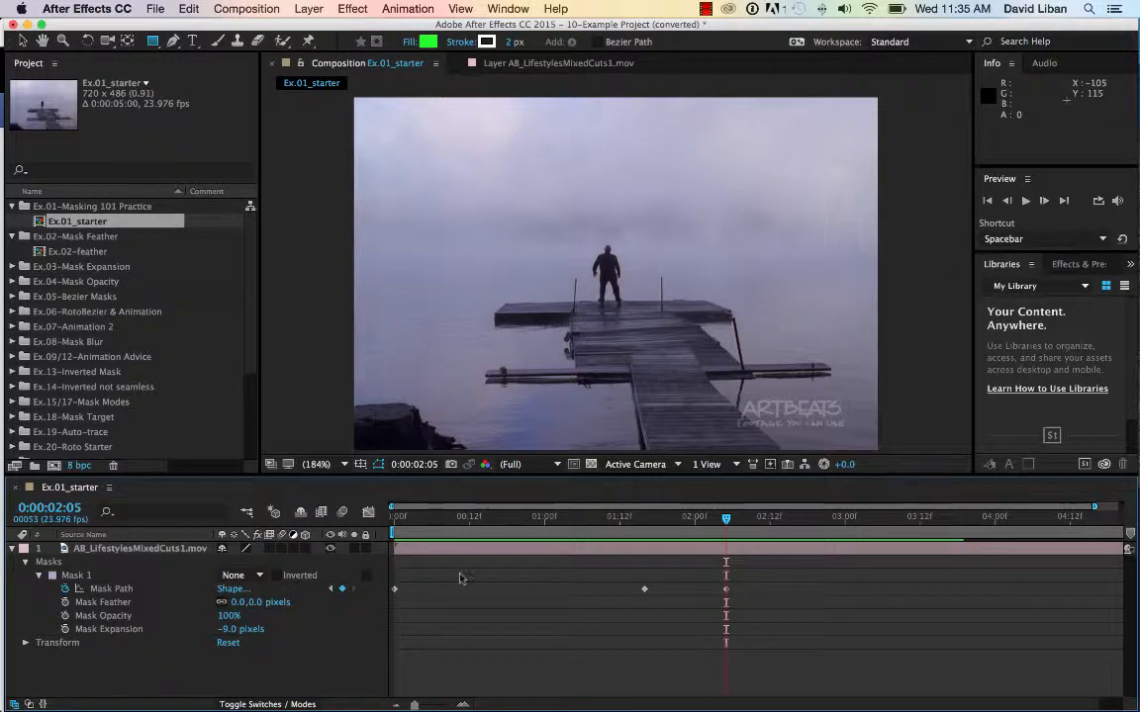
left_click(552, 550)
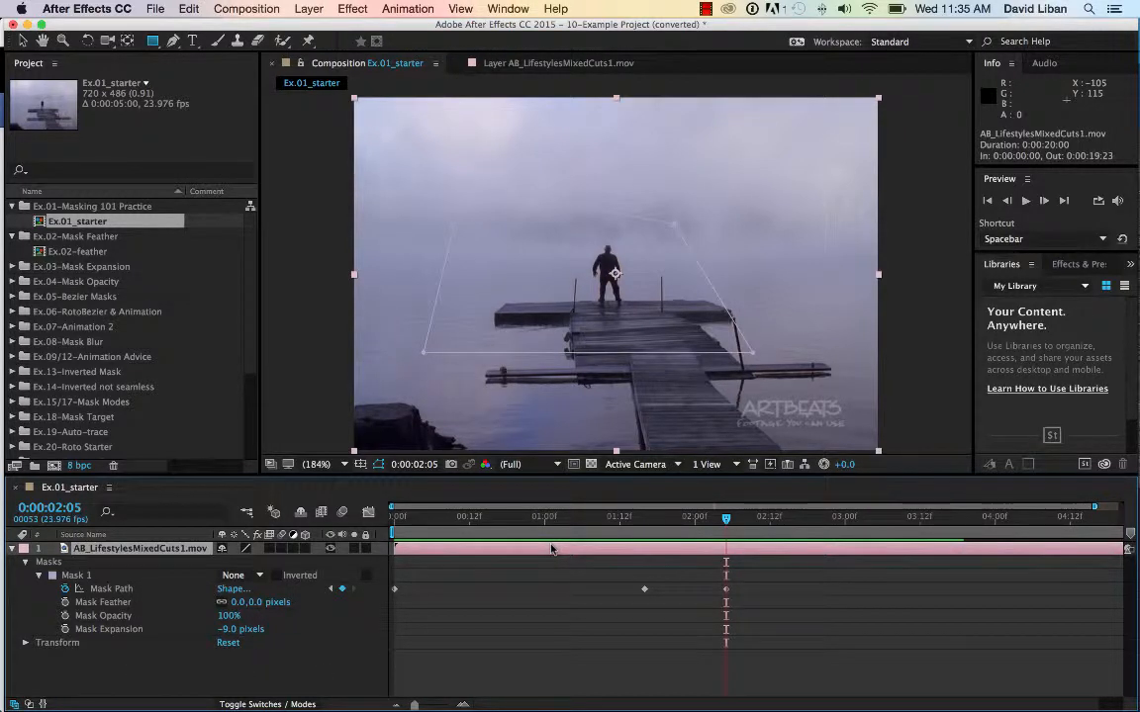
- Try drawing a rectangle over the right half of the pier with no layer selected, and delete the resulting shape layer
left_click(554, 594)
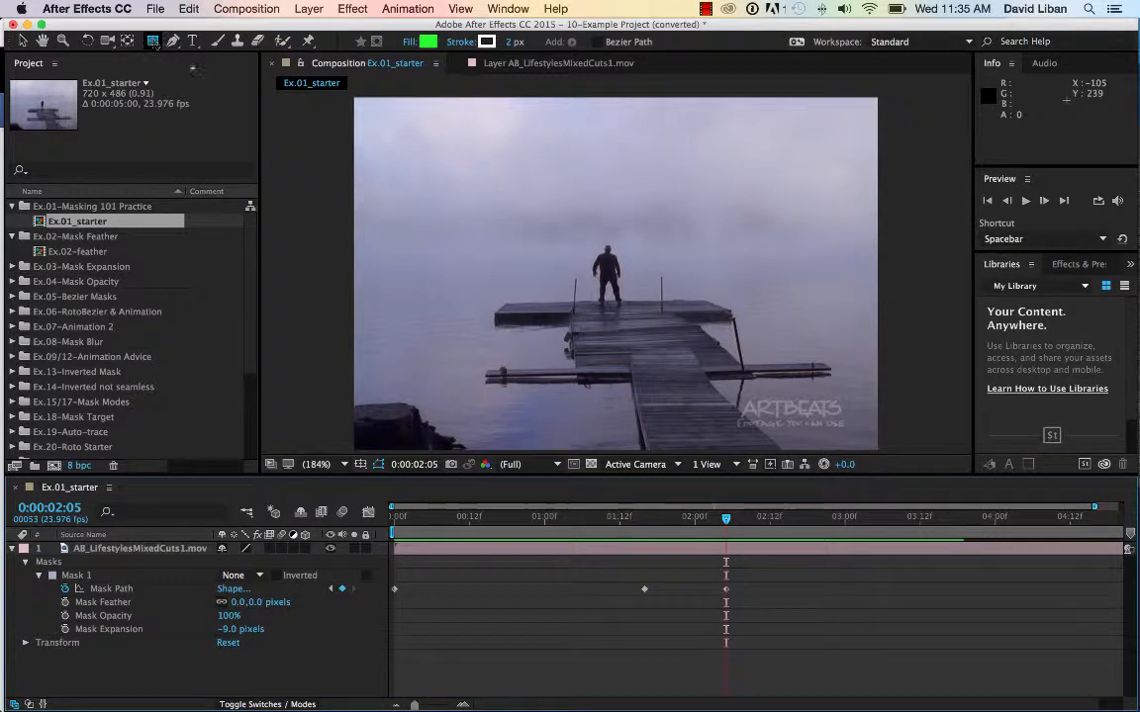
left_click_drag(588, 208, 795, 412)
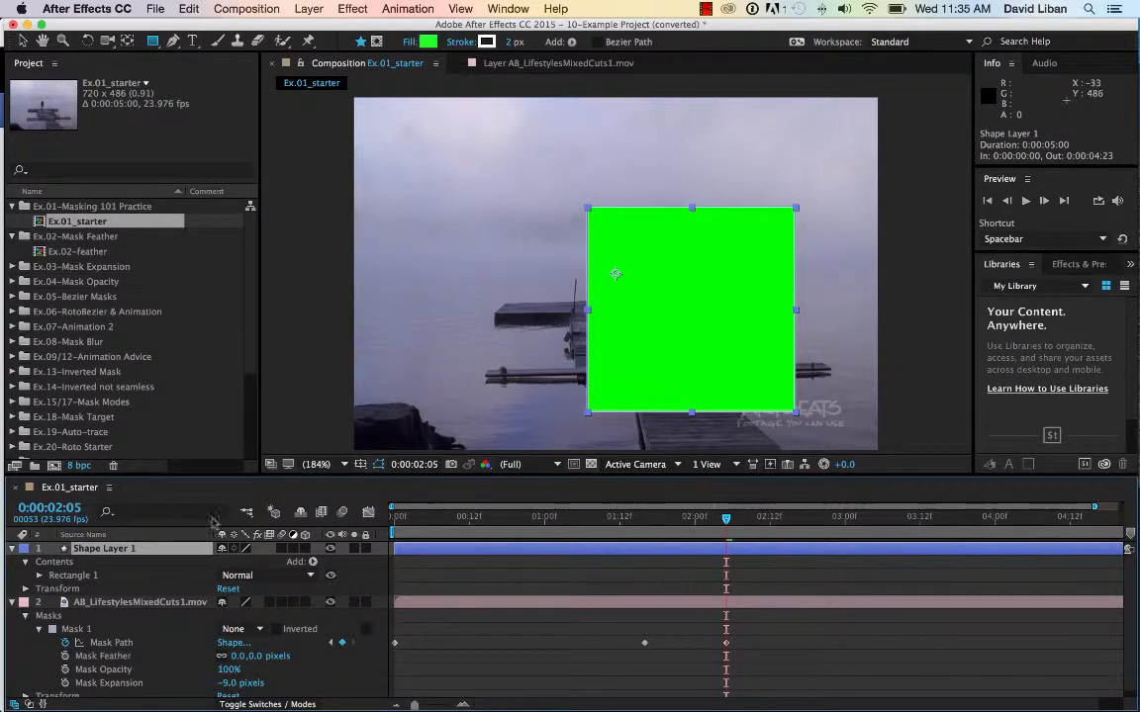
key("Delete")
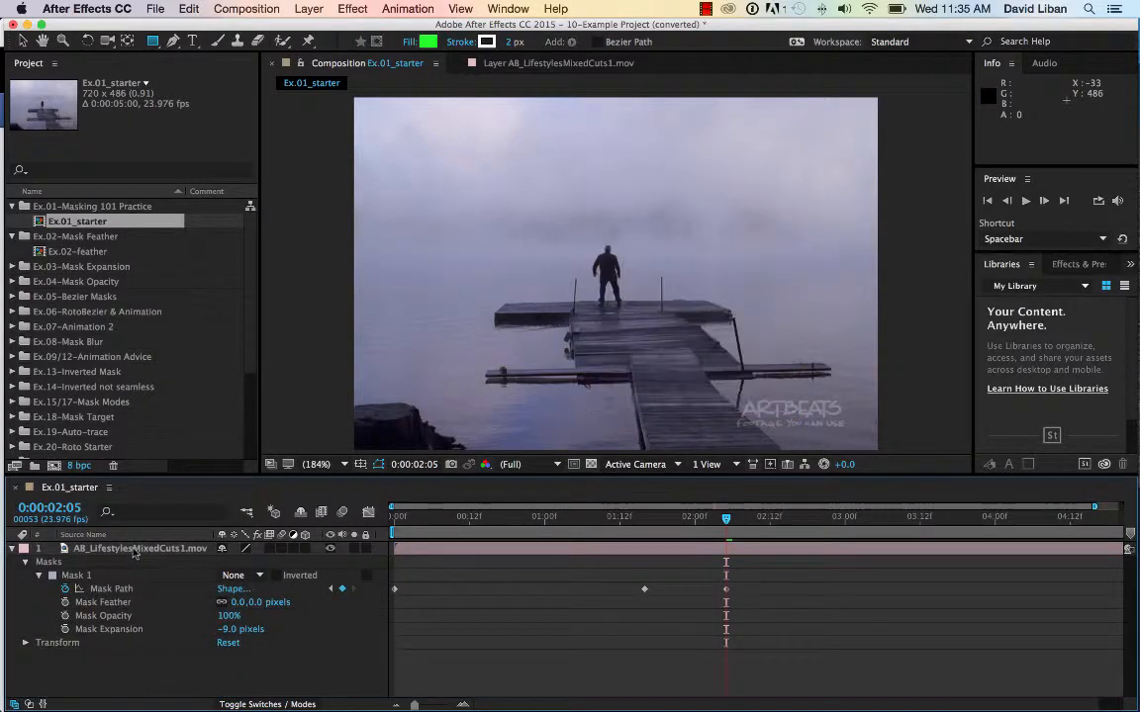
- Draw a rectangular mask about 207 by 192 pixels on the footage layer, overlapping Mask 1's upper-right corner, and set Mask 1's mode to Add
left_click(473, 552)
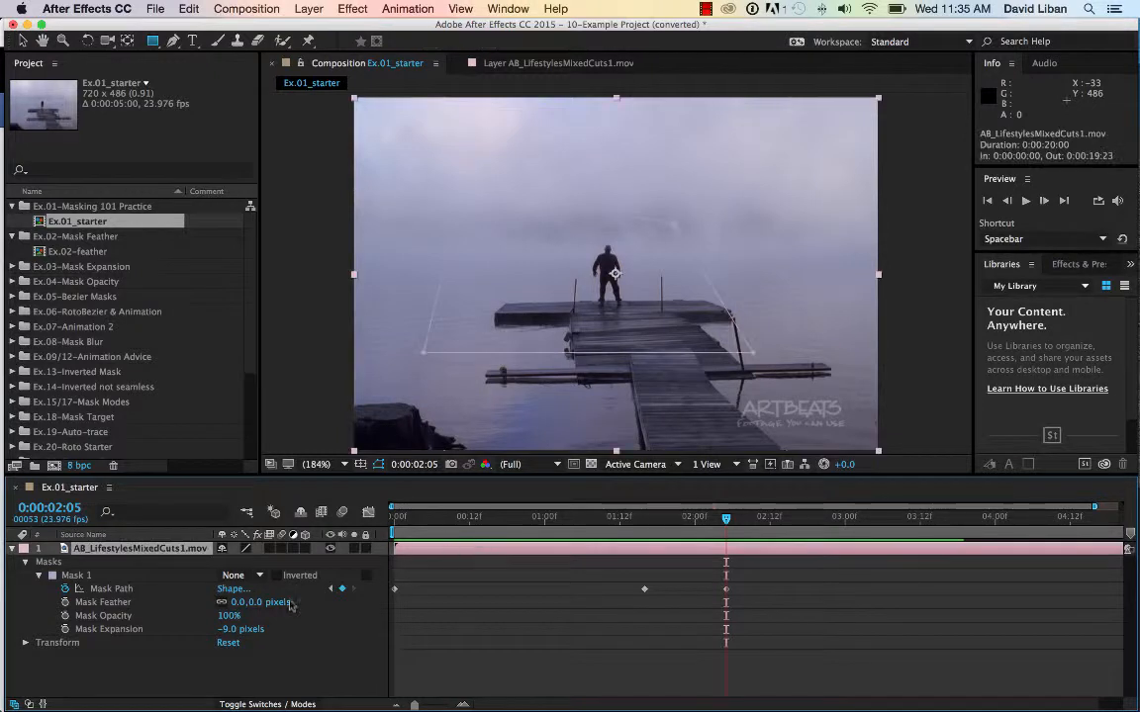
left_click_drag(636, 170, 787, 311)
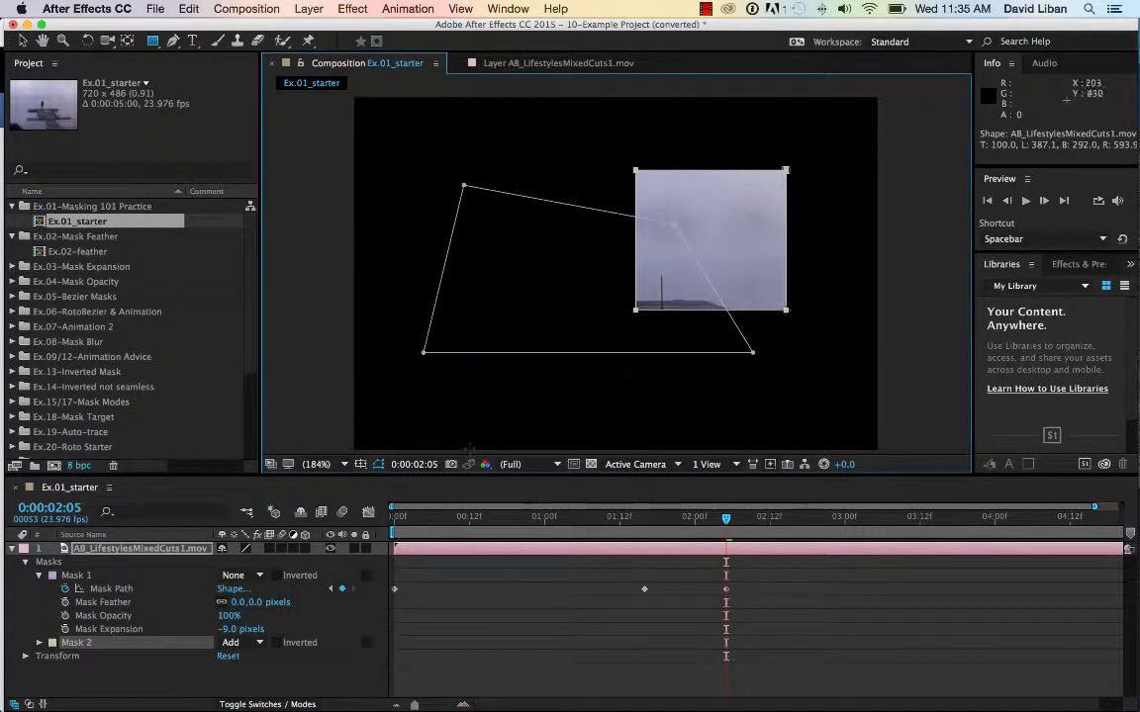
left_click(238, 575)
left_click(247, 605)
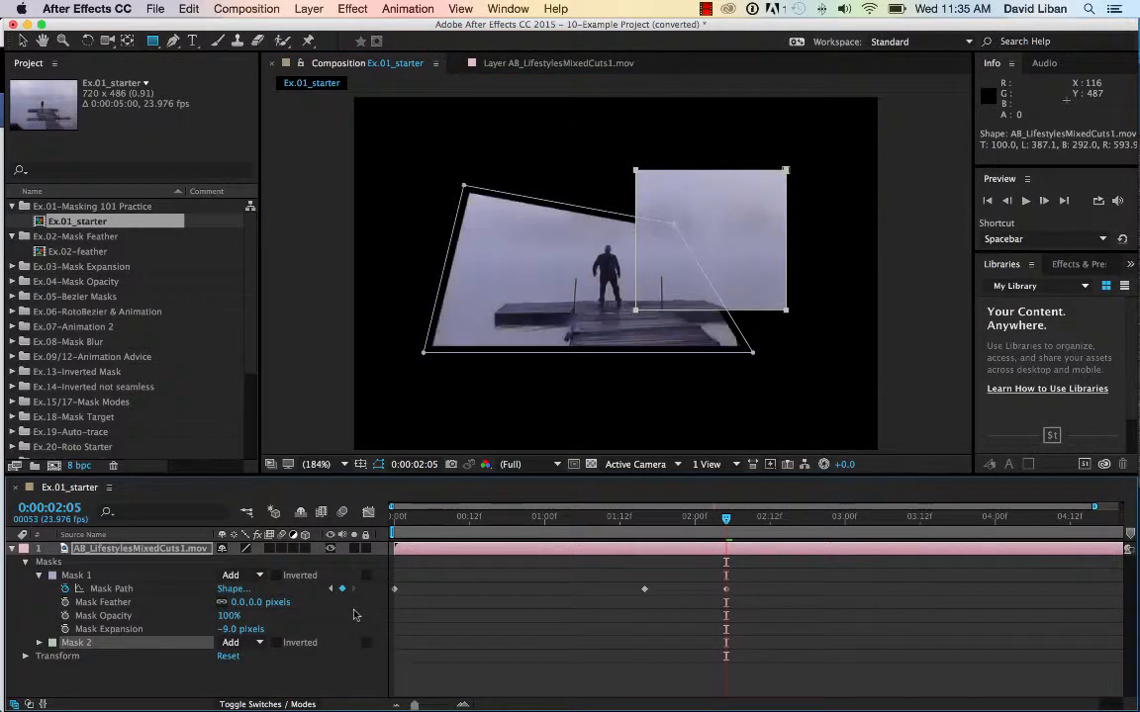
- Set Mask 2's mode to Intersect
left_click(258, 642)
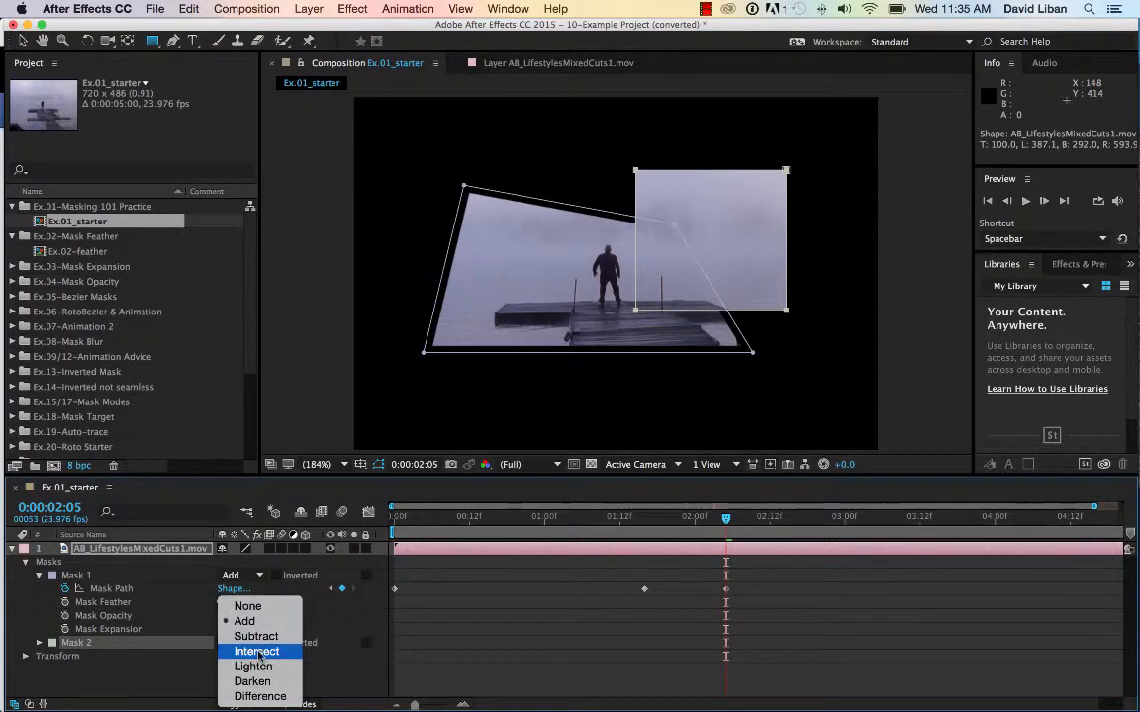
left_click(256, 652)
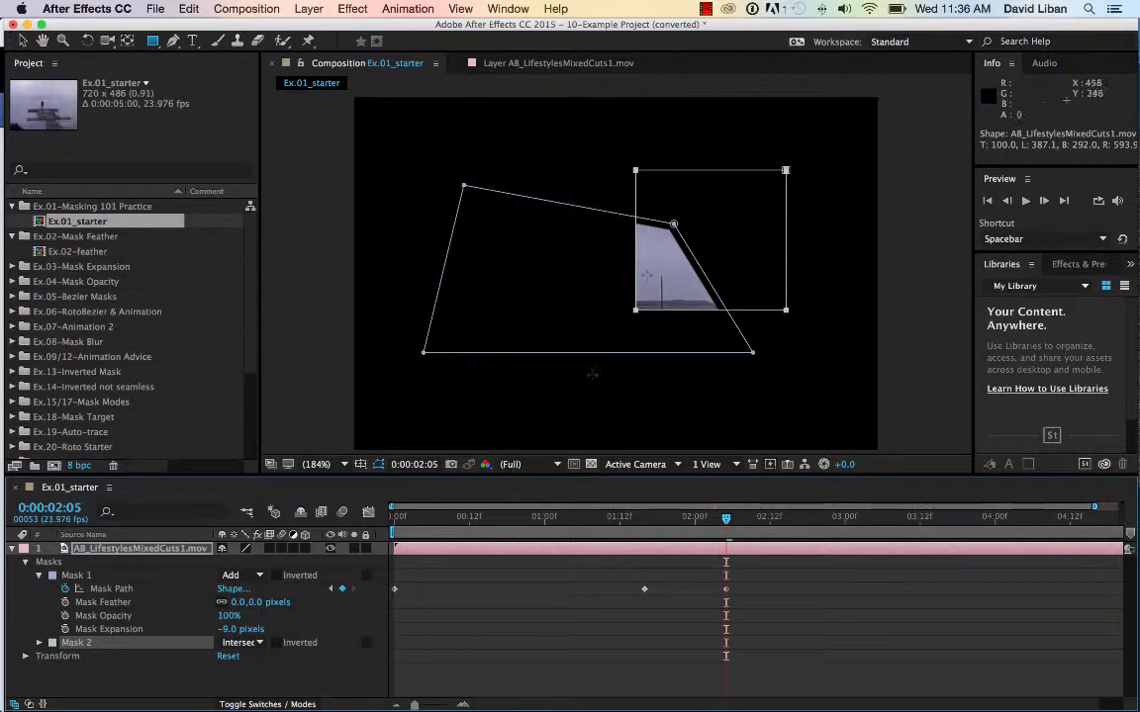
left_click(260, 643)
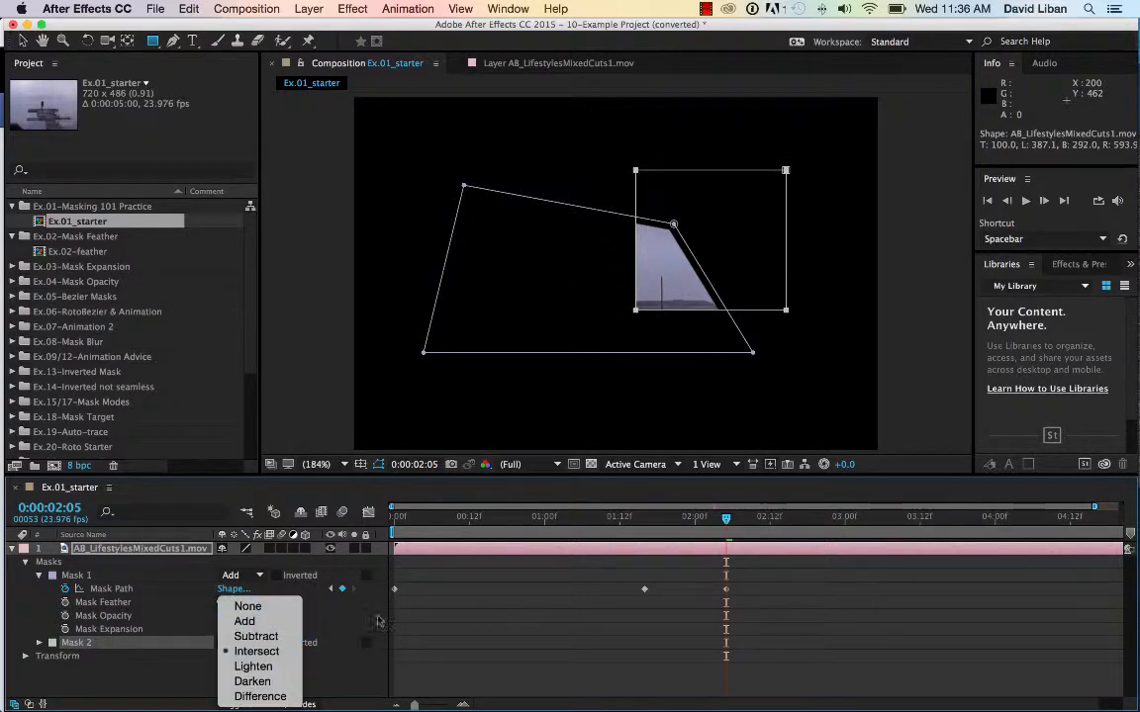
left_click(347, 679)
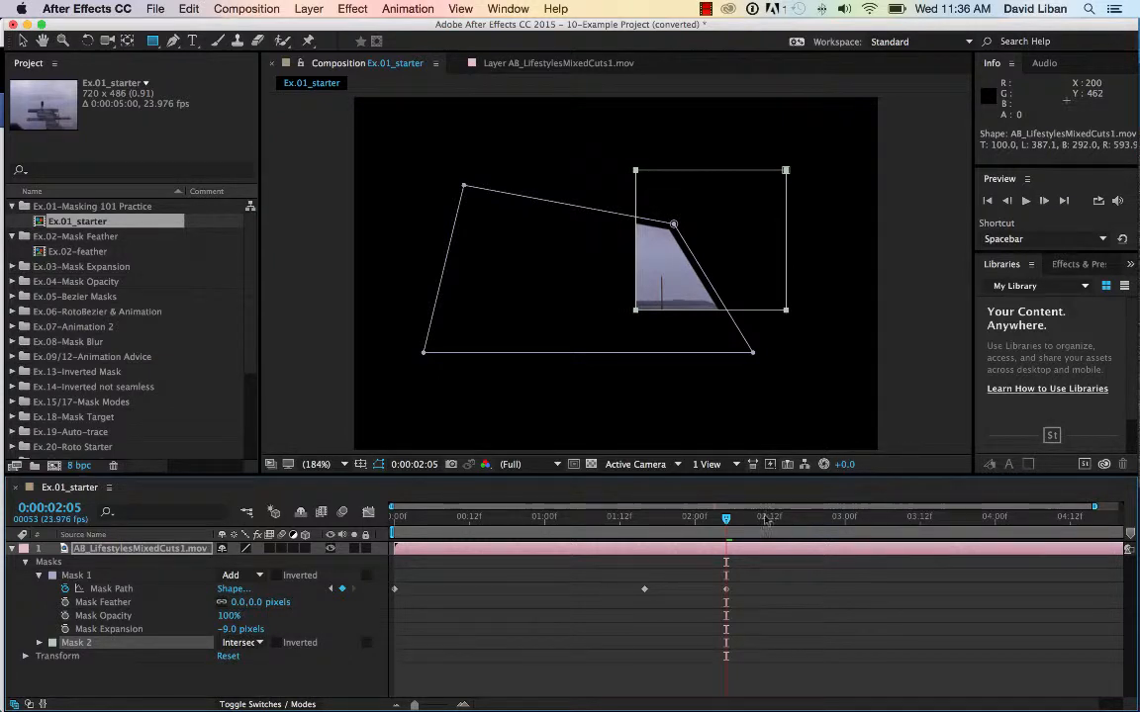
- Scrub through the composition's time and preview how the animated Mask 1 intersects with Mask 2
left_click_drag(727, 520, 719, 587)
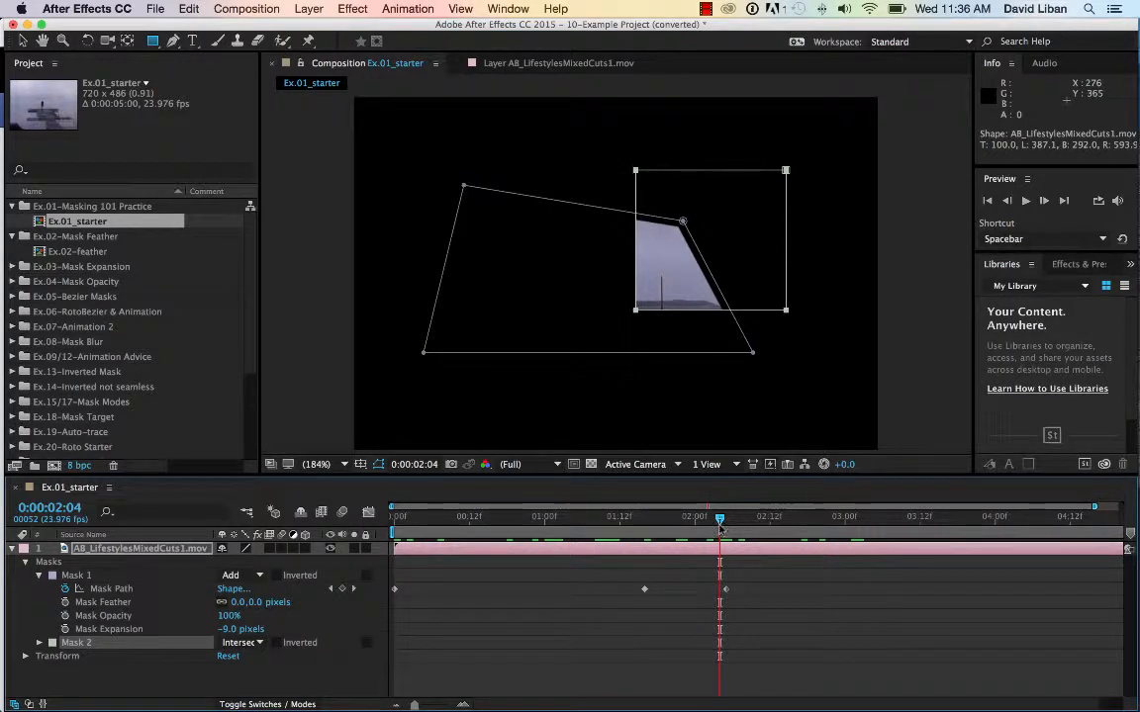
left_click_drag(720, 519, 526, 517)
key("space")
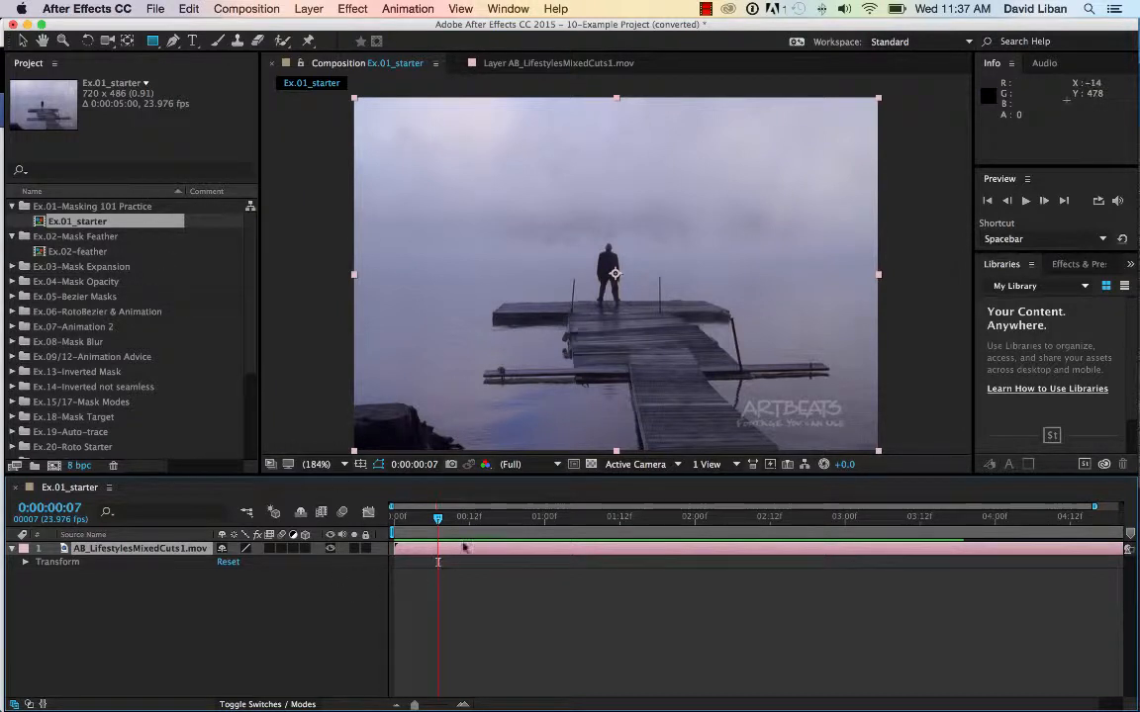
- Create a black (000000) solid layer at the composition's size, 720 x 486 pixels, above the footage
left_click(331, 657)
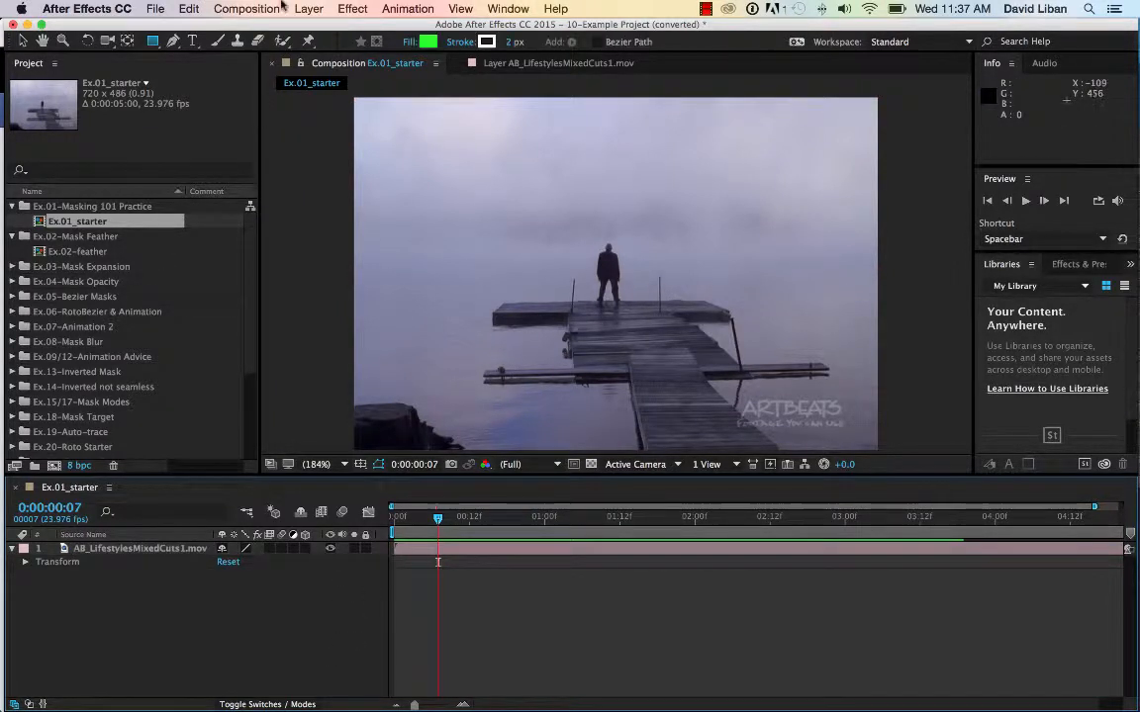
left_click(255, 8)
mouse_move(301, 9)
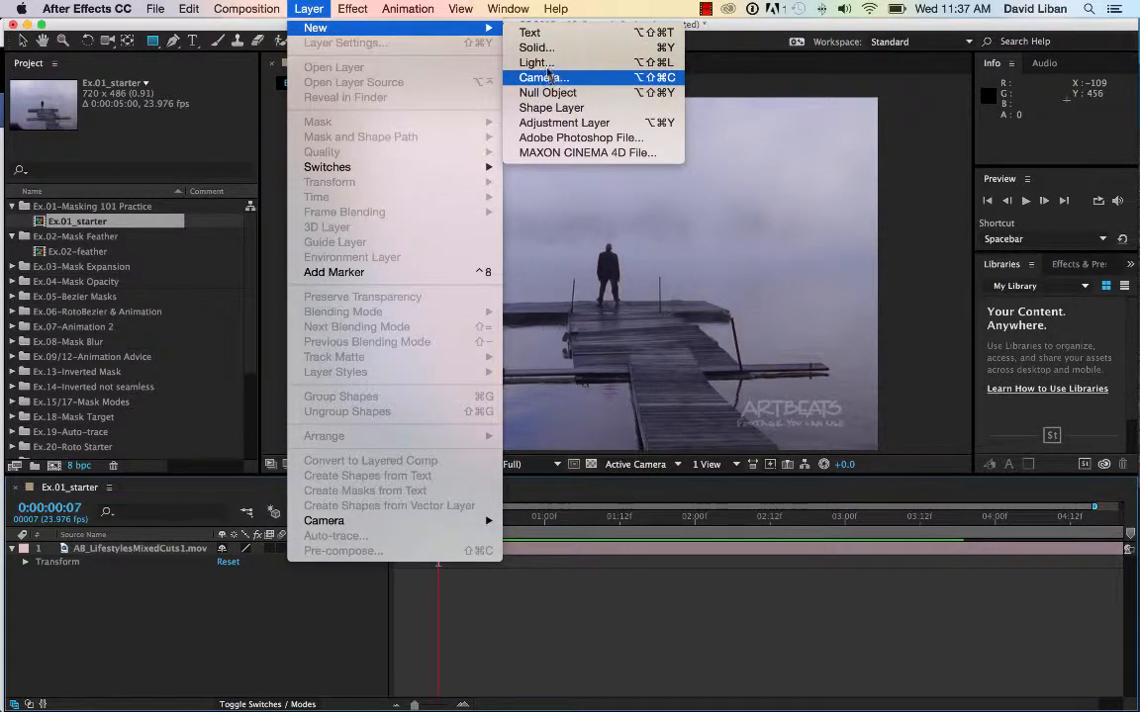
left_click(541, 49)
left_click(174, 382)
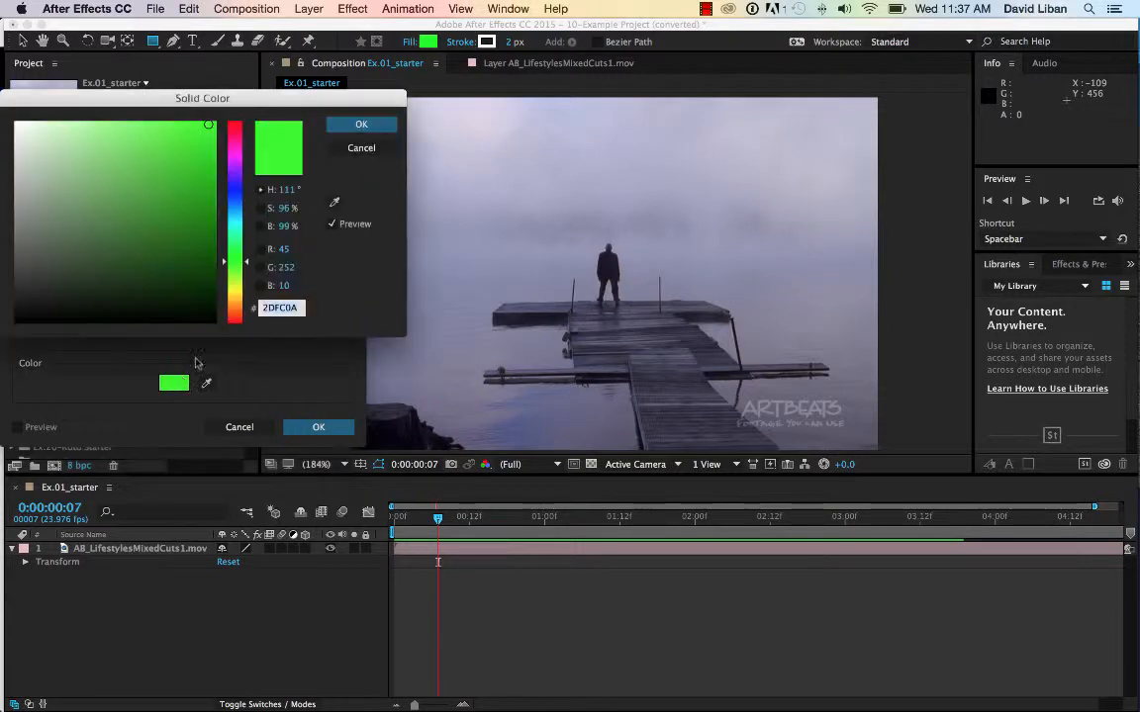
left_click(150, 321)
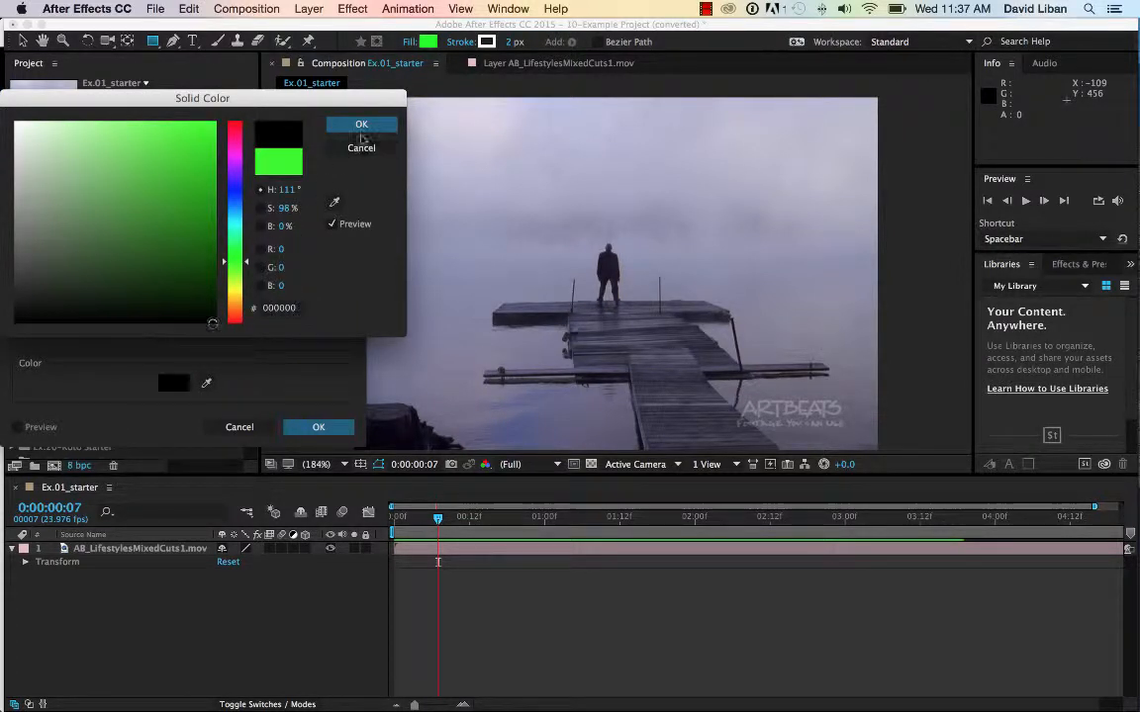
left_click(361, 124)
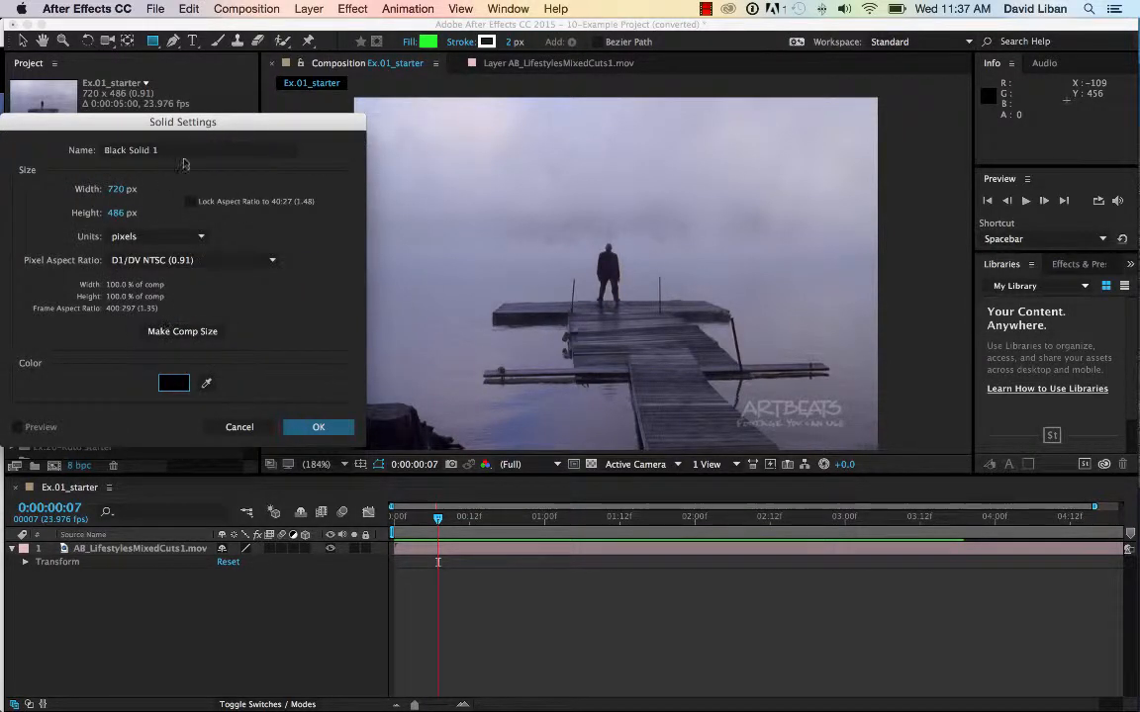
left_click_drag(212, 126, 221, 127)
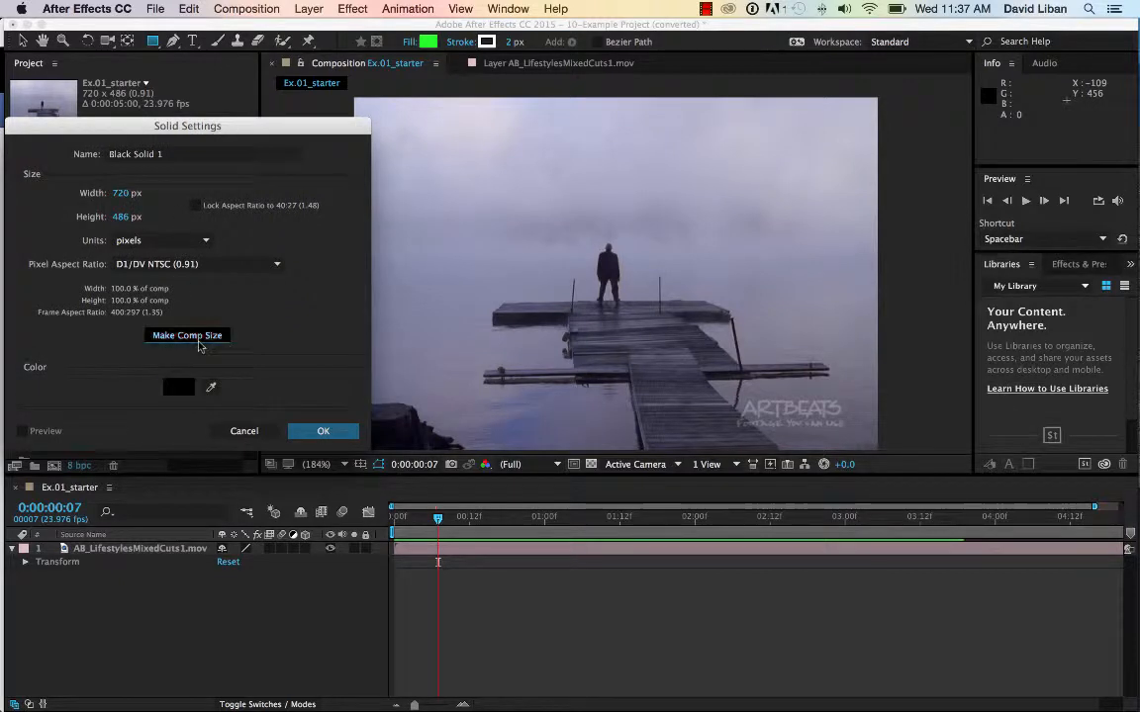
left_click(323, 430)
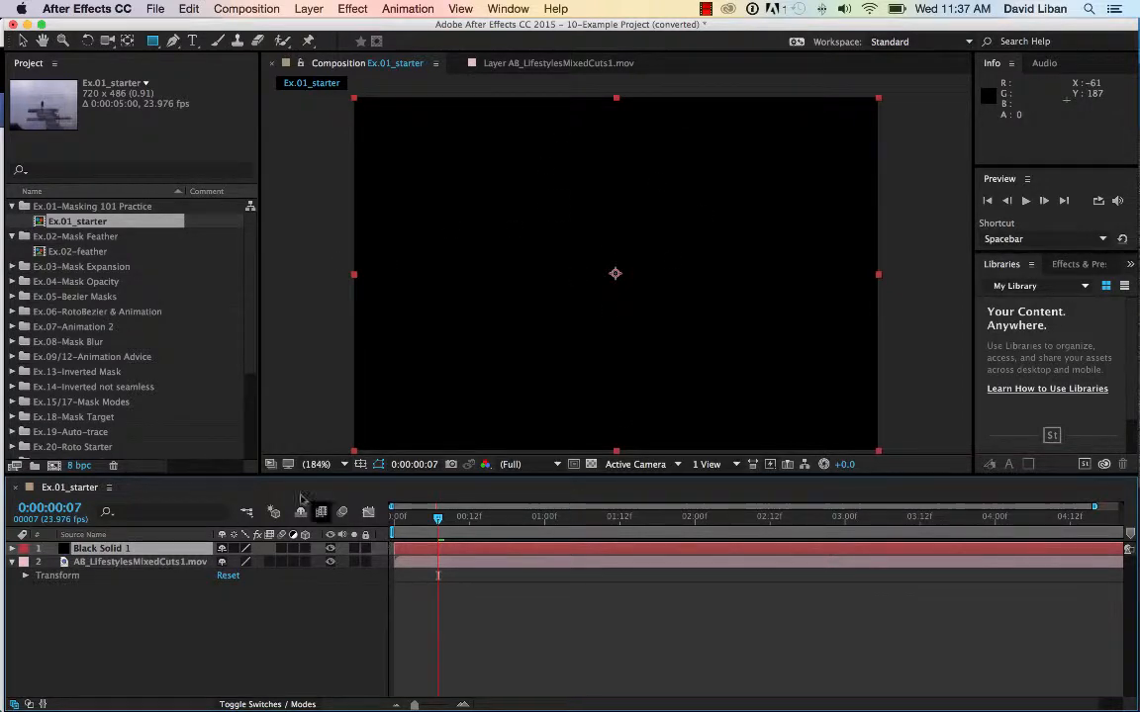
- Draw an elliptical mask about 684 by 464 pixels on the black solid and move it slightly to centre it in the frame
left_click(153, 42)
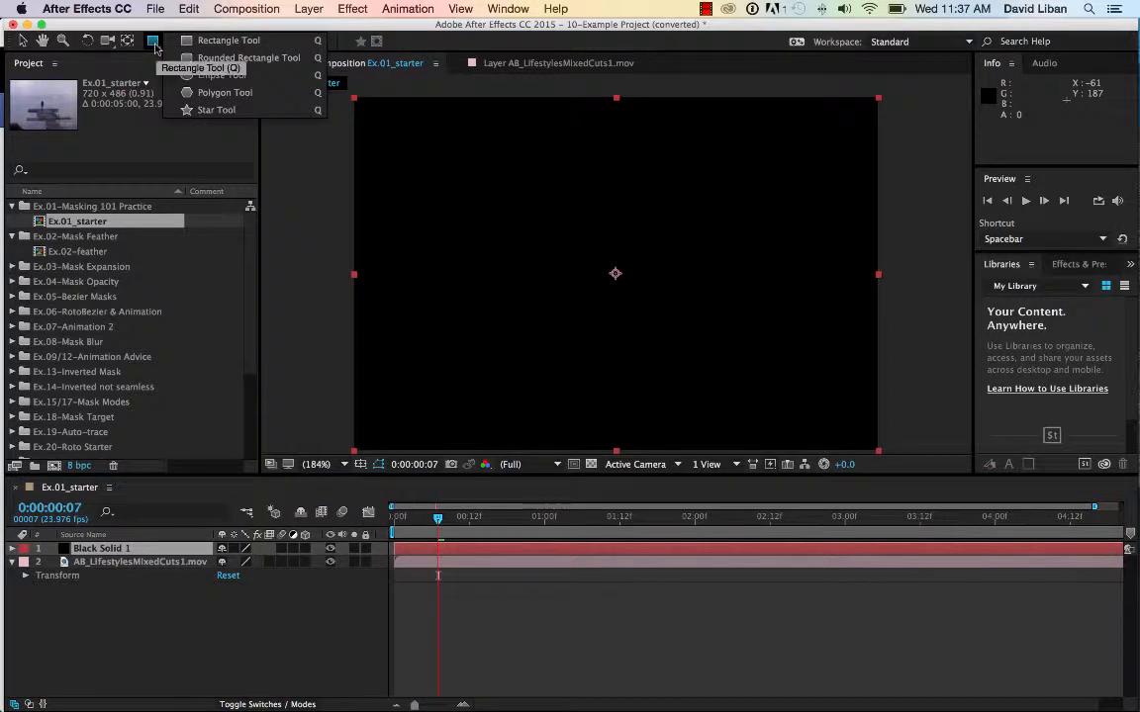
left_click(216, 78)
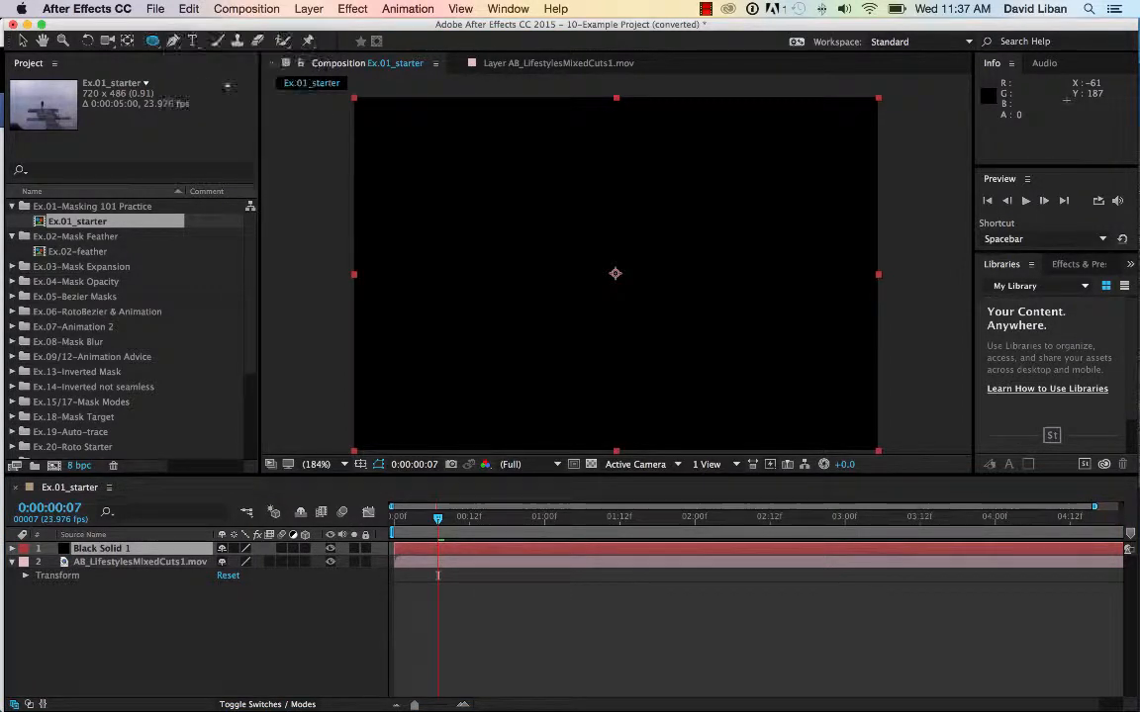
left_click_drag(378, 114, 872, 449)
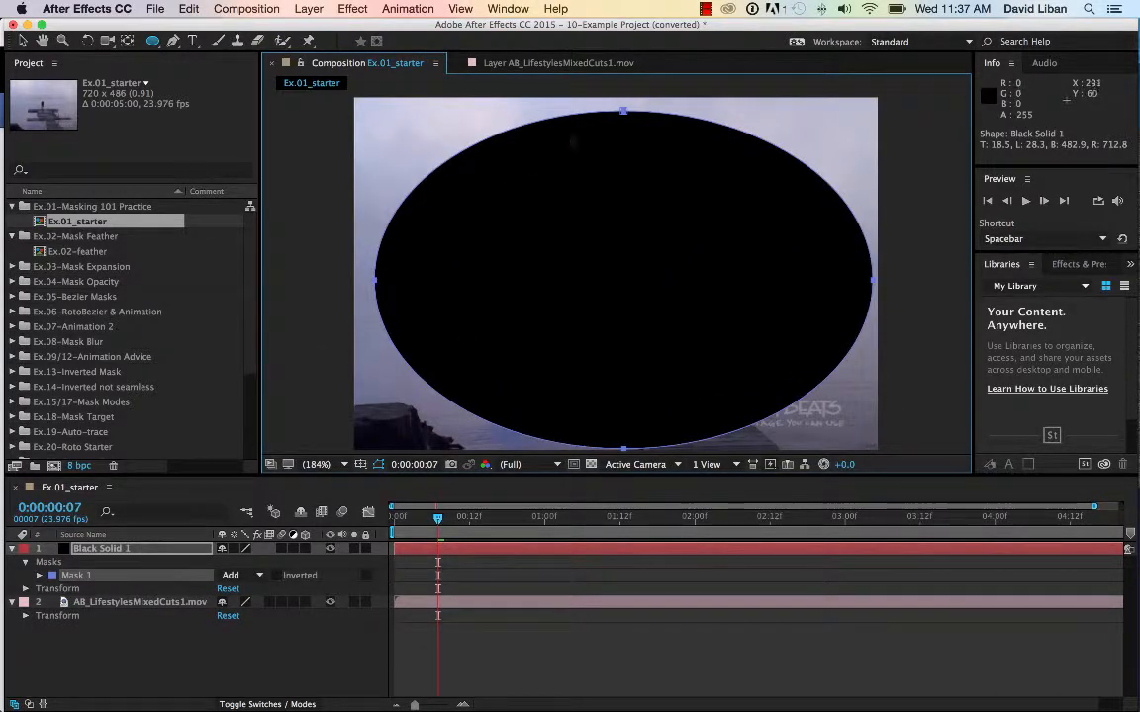
key("space")
mouse_move(621, 173)
left_mouse_down()
mouse_move(619, 156)
mouse_move(629, 185)
left_mouse_up()
left_click_drag(629, 122, 636, 117)
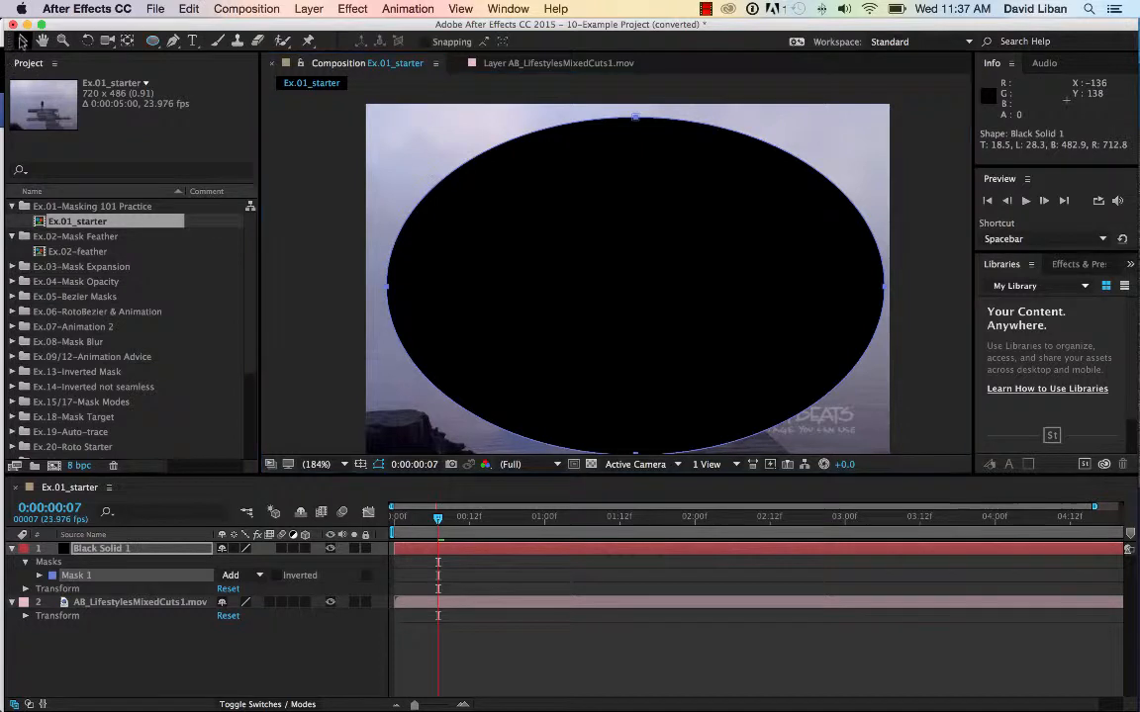
left_click_drag(529, 142, 518, 136)
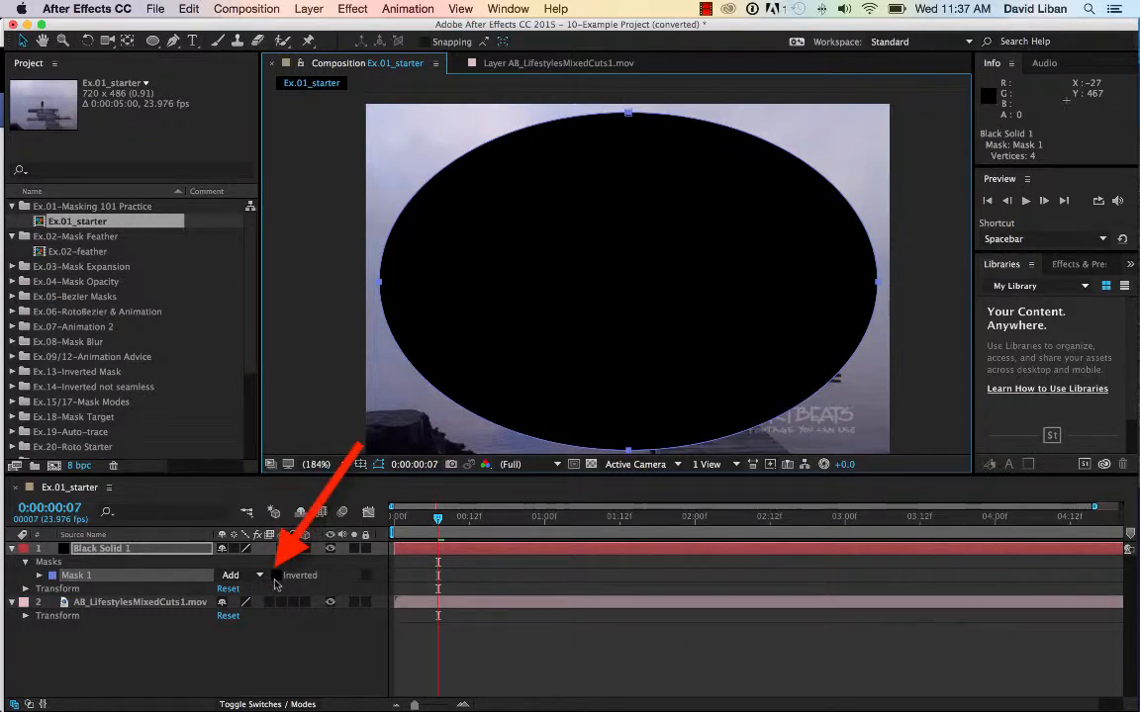
- Set the elliptical mask's mode to Subtract and its feather to 214 pixels to form a soft vignette
left_click(276, 576)
left_click(276, 575)
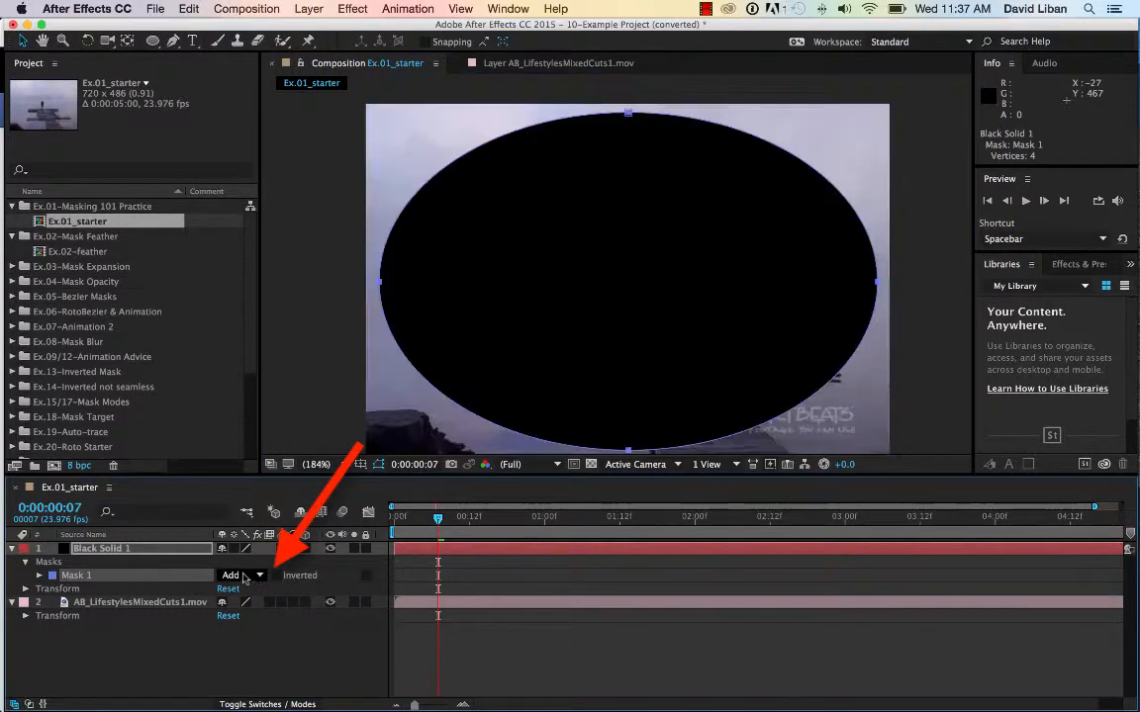
left_click(257, 577)
left_click(255, 619)
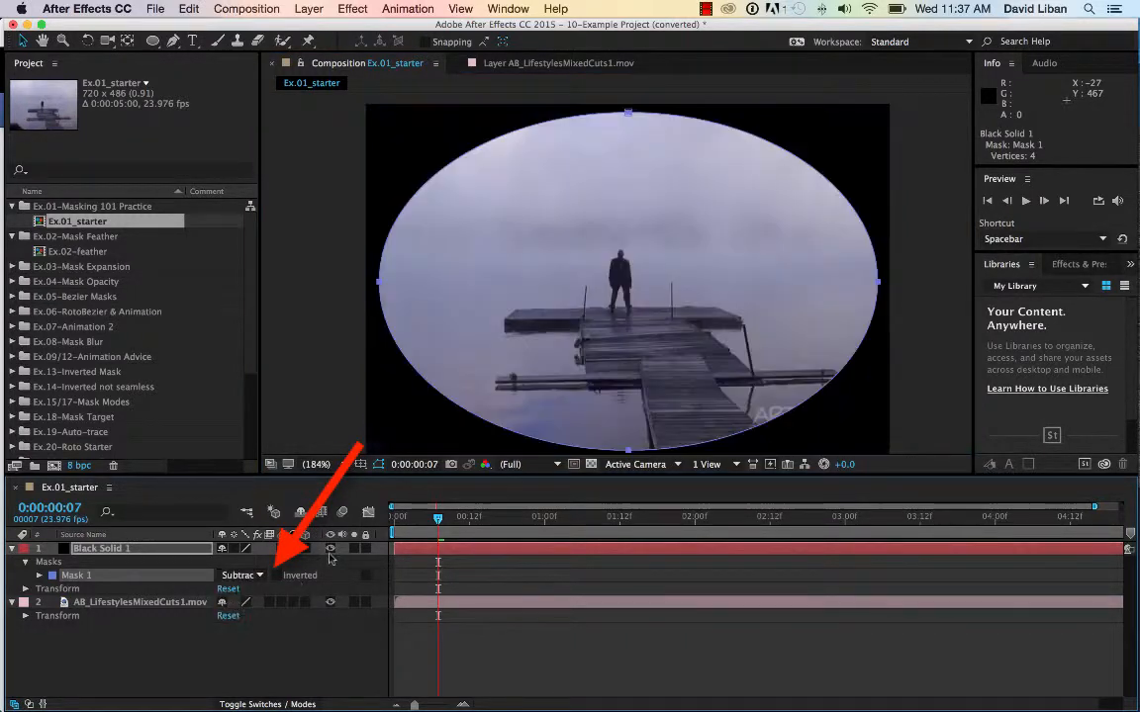
left_click(39, 576)
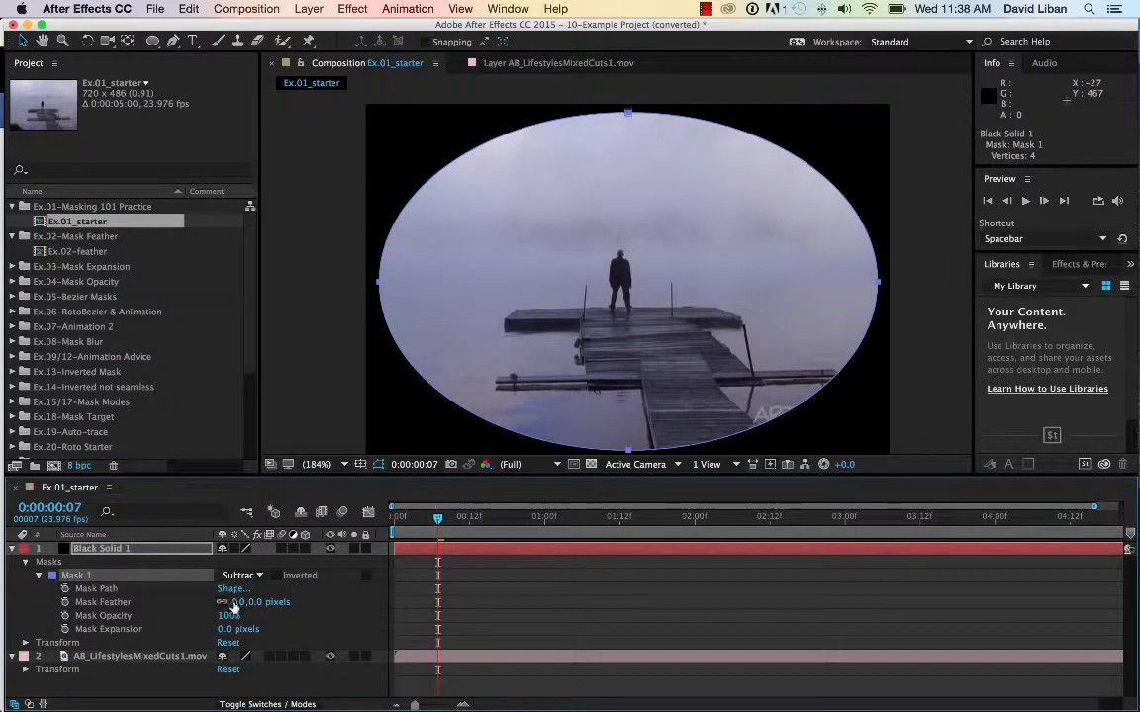
left_click_drag(233, 602, 444, 603)
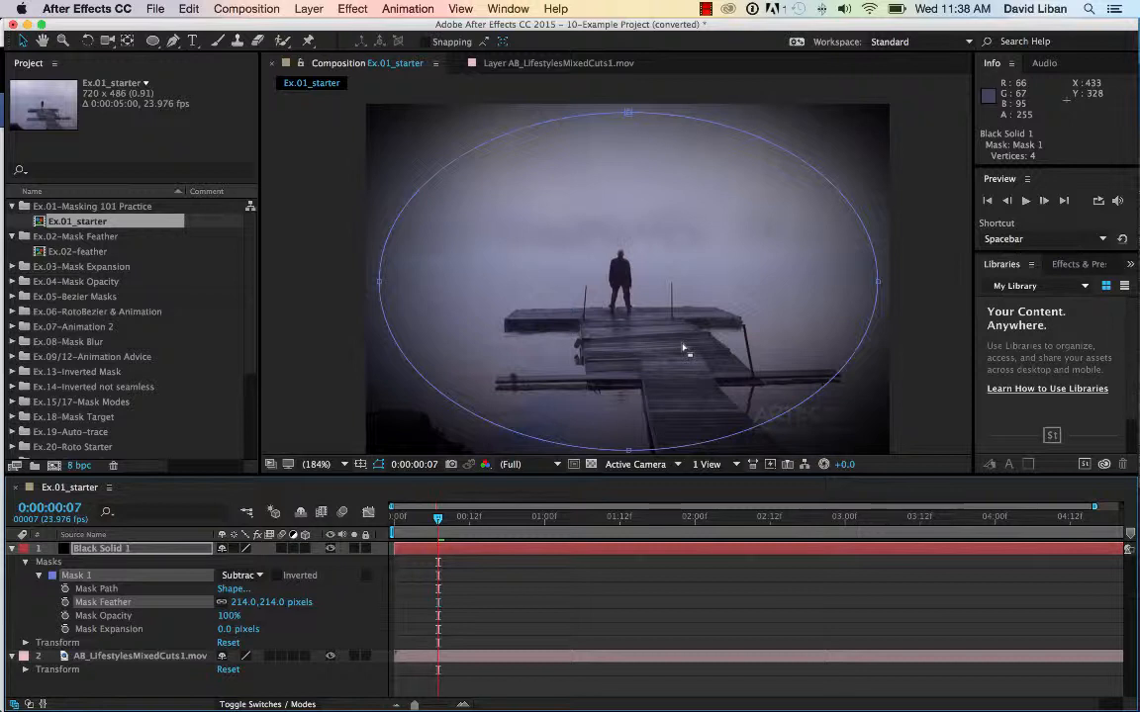
- Delete the black solid layer with its vignette mask
left_click(99, 550)
key("Delete")
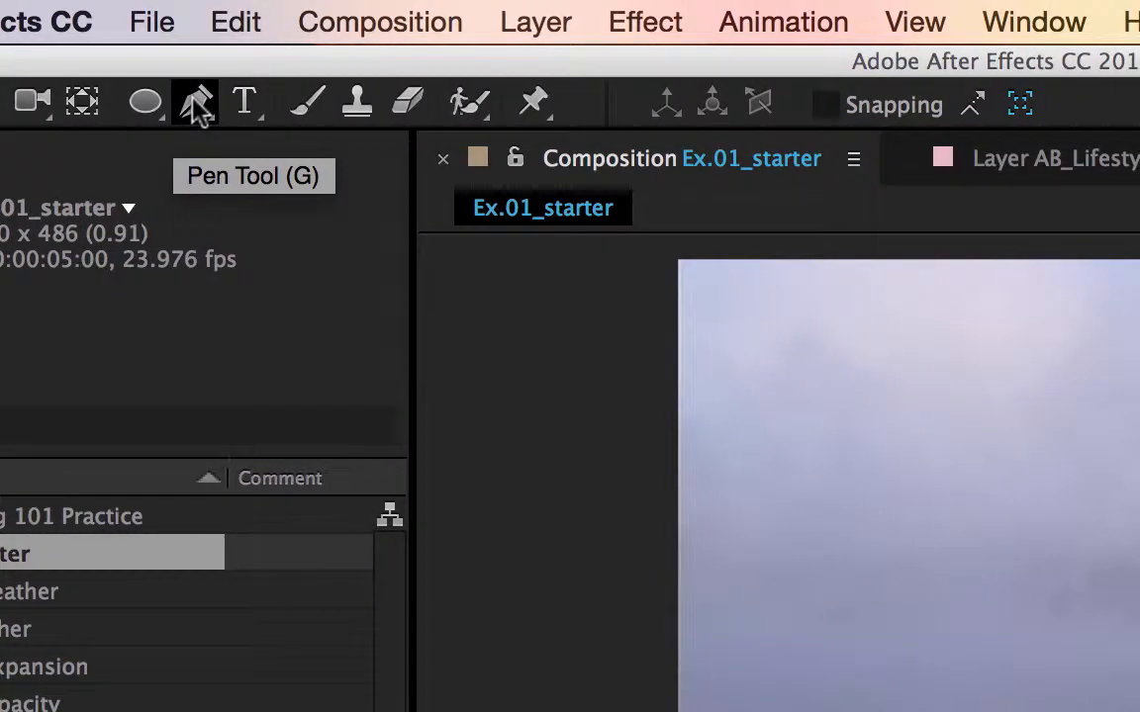
- Try drawing a closed four-point path with the Pen tool while no layer is selected, and delete the resulting shape layer
left_click(197, 105)
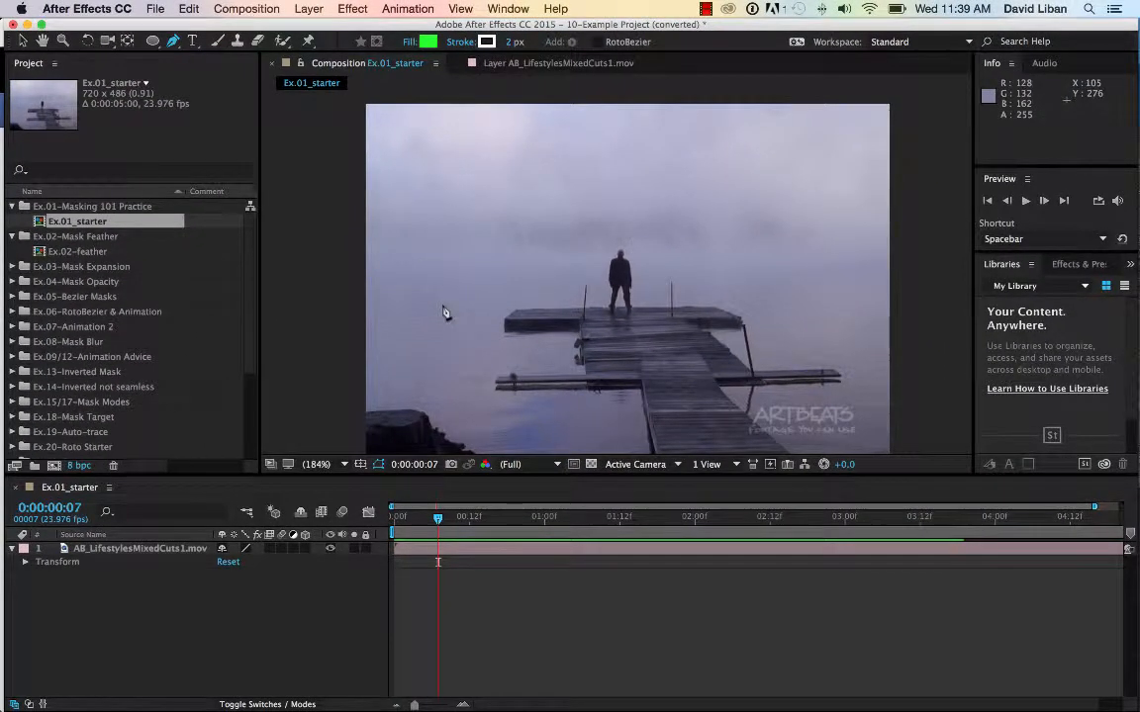
left_click(477, 179)
left_click(597, 177)
left_click(588, 234)
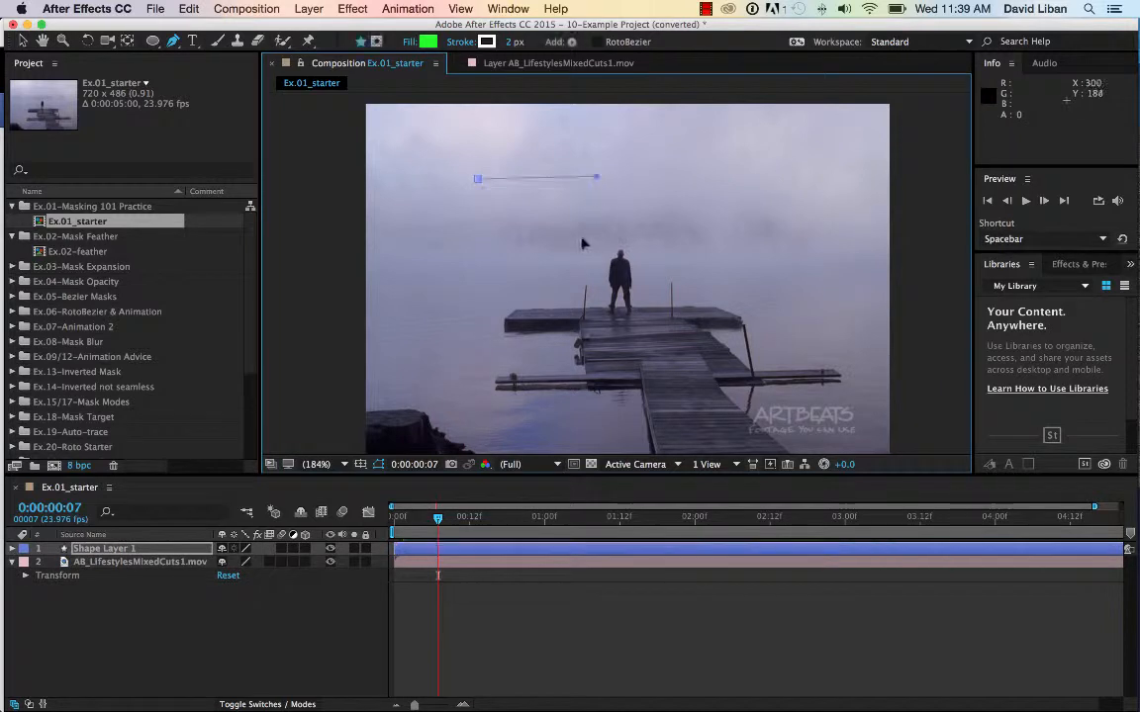
left_click(521, 235)
left_click(476, 180)
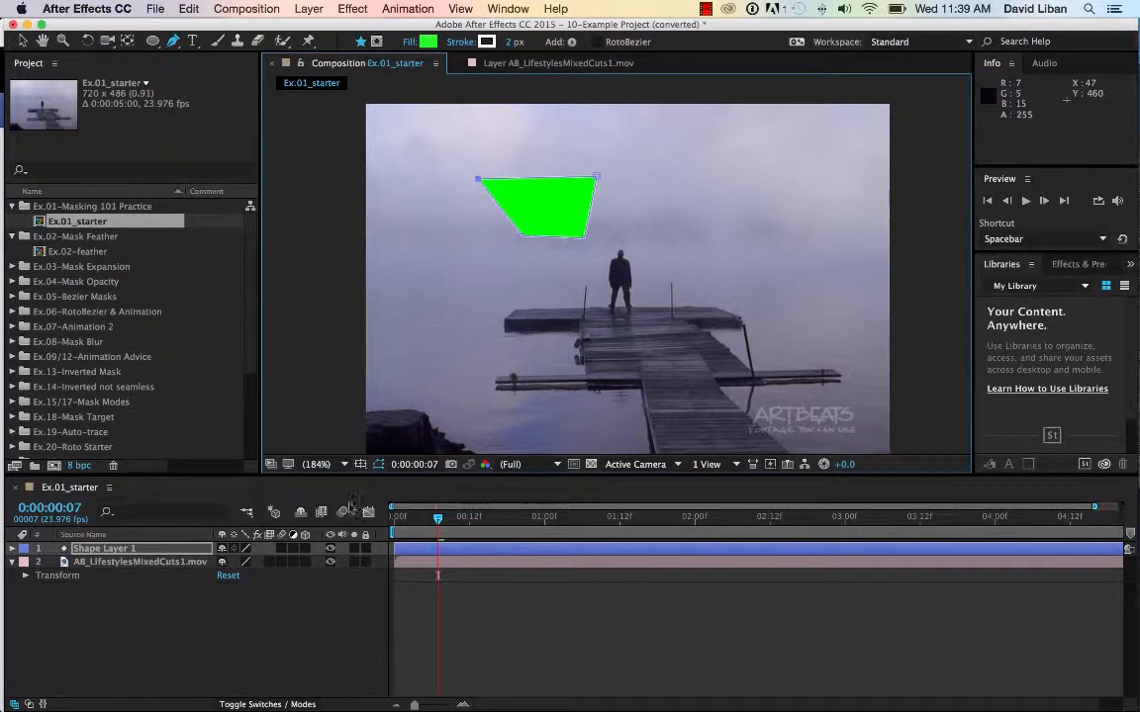
left_click(124, 552)
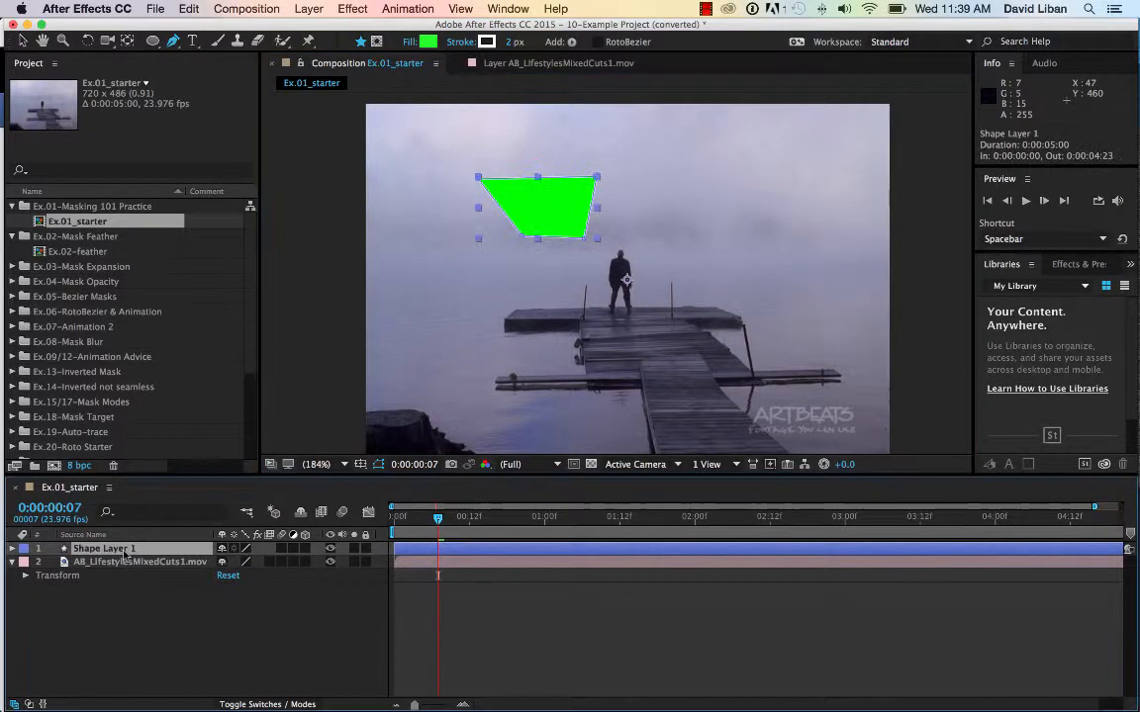
key("Delete")
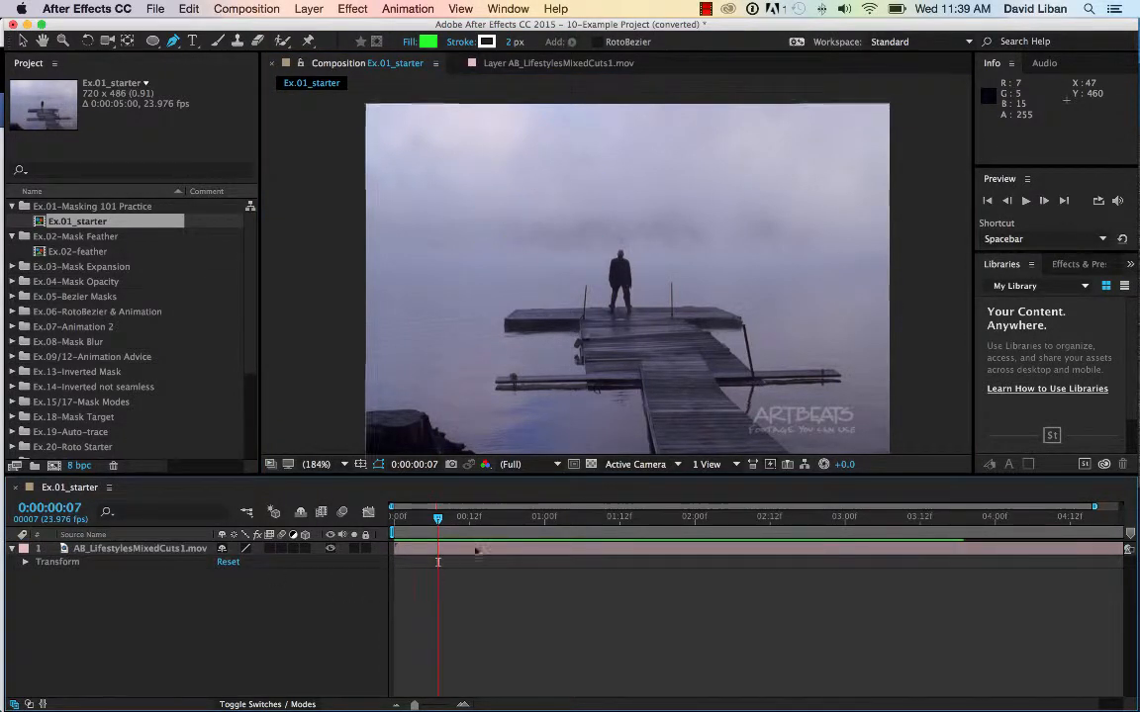
- Draw a closed five-point straight-sided mask around the man and dock on the AB_LifestylesMixedCuts1.mov layer with the Pen tool
left_click(475, 554)
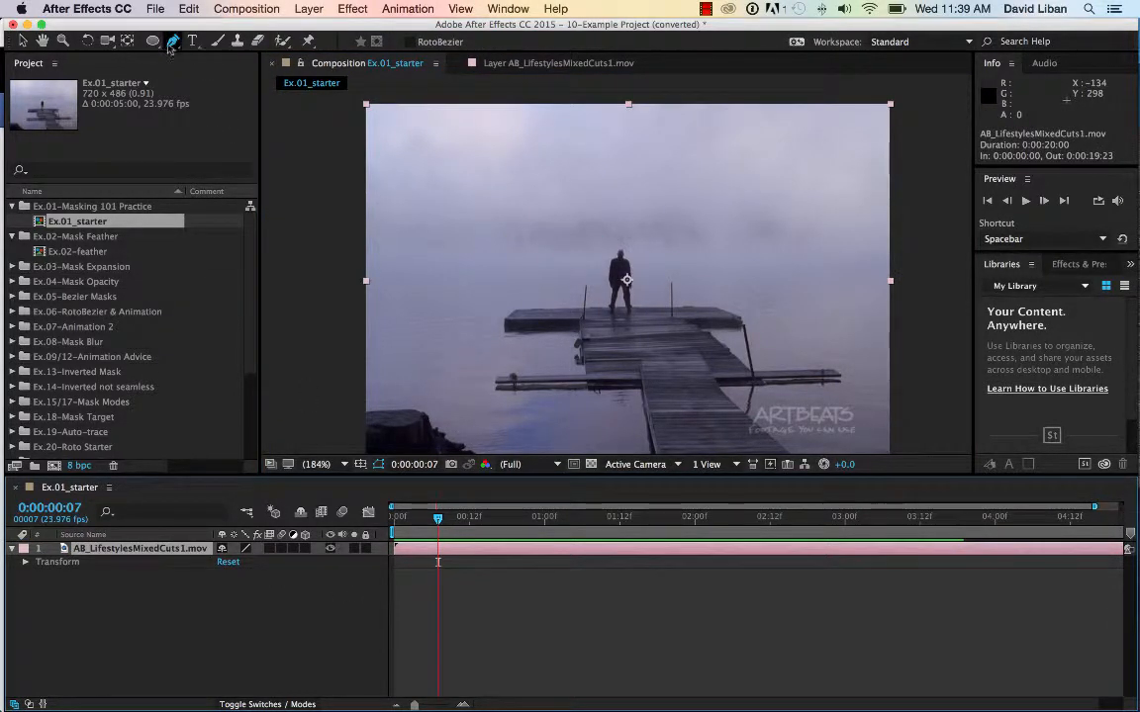
left_click(490, 166)
left_click(804, 228)
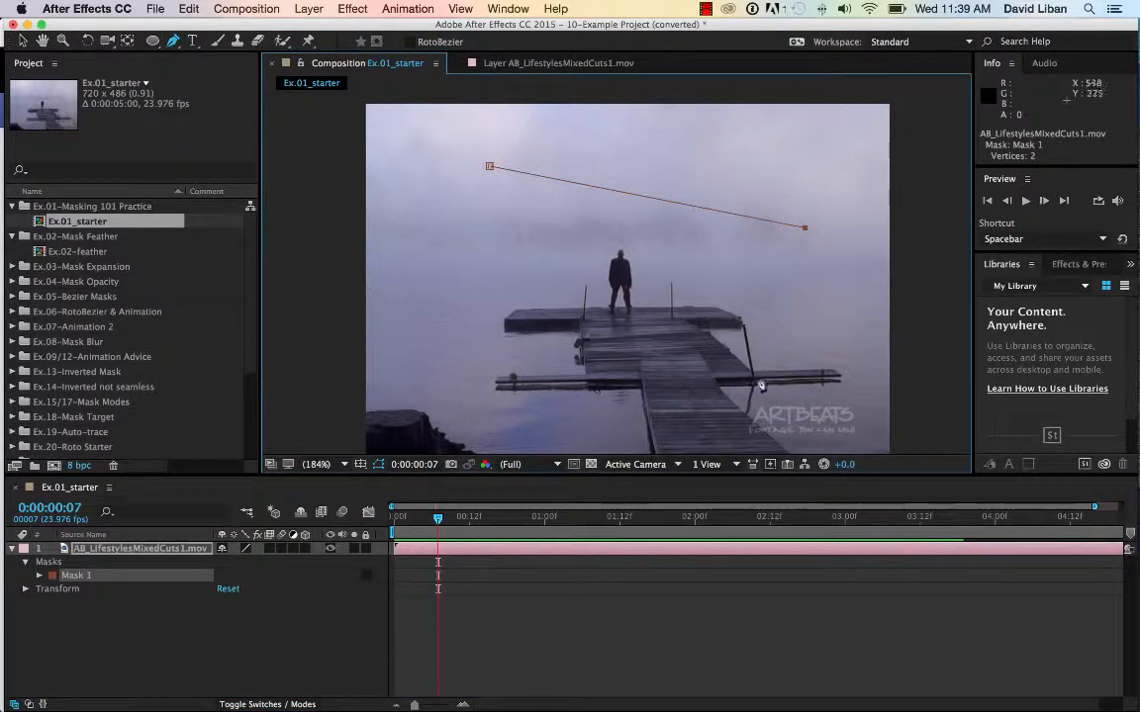
left_click(758, 378)
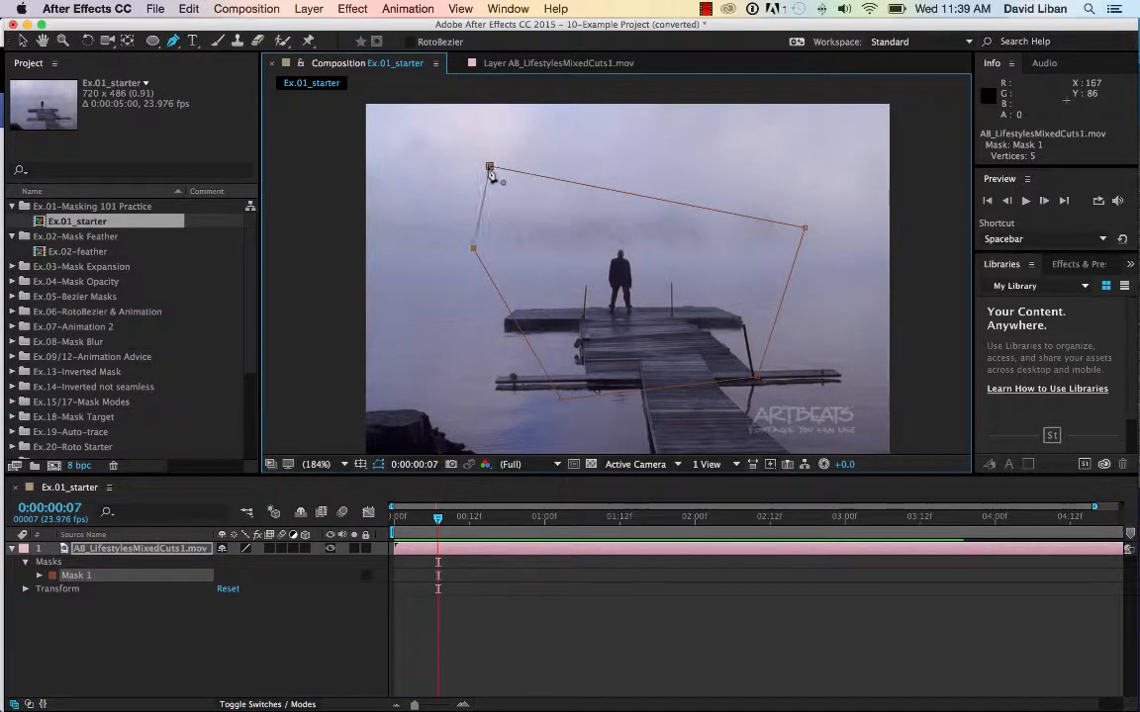
left_click(490, 166)
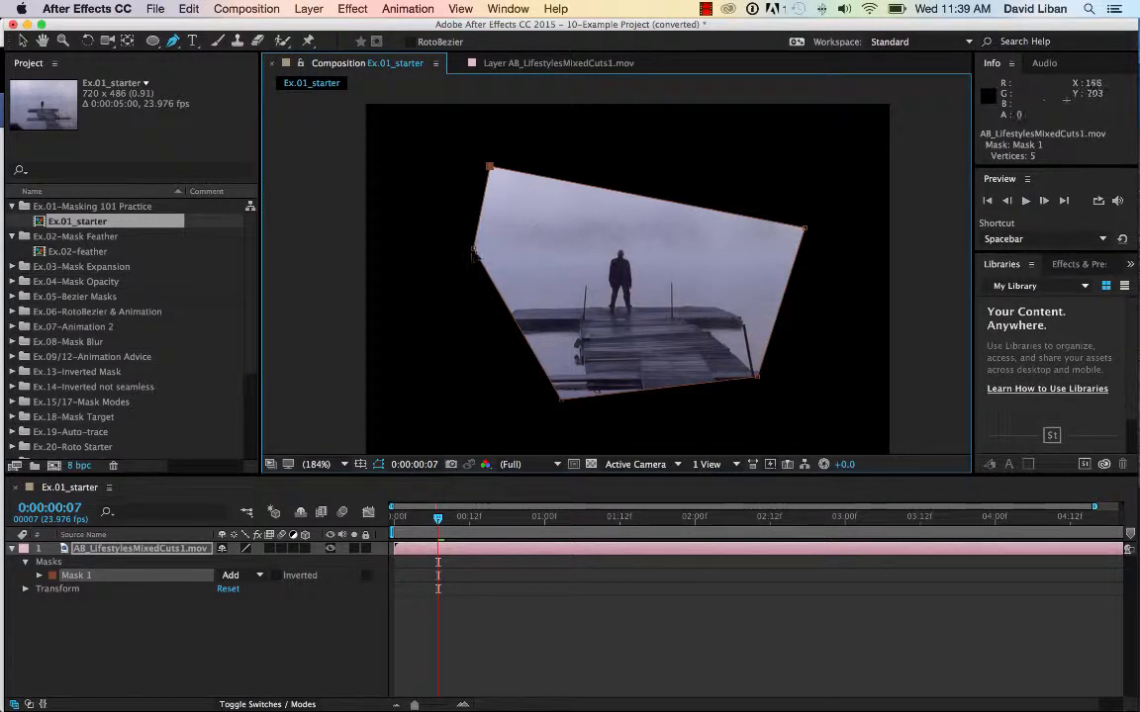
- Curve the left, upper-right and lower-left corners of Mask 1 with the Convert Vertex tool
left_click(173, 40)
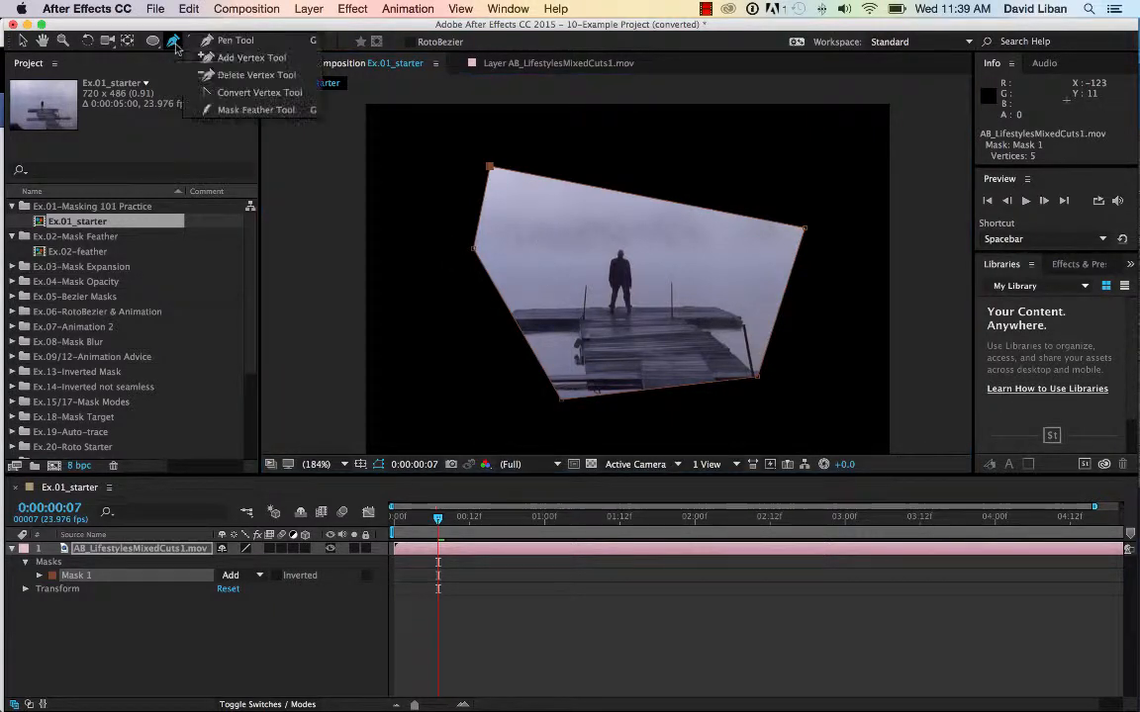
left_click(234, 93)
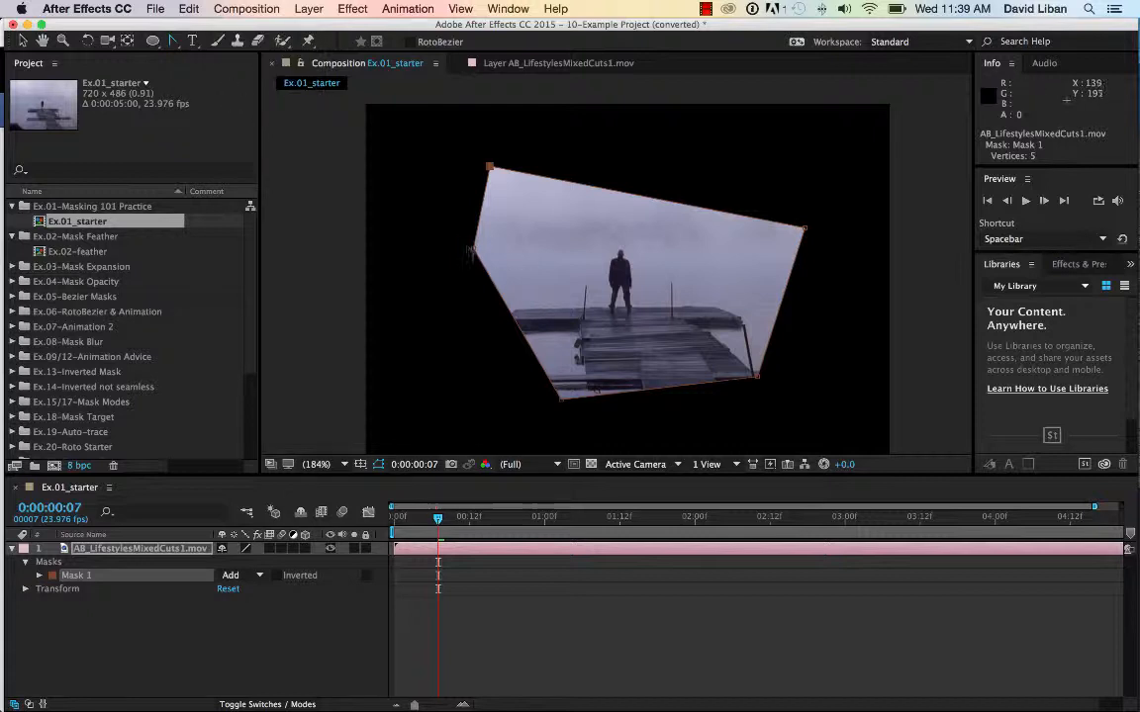
left_click(173, 40)
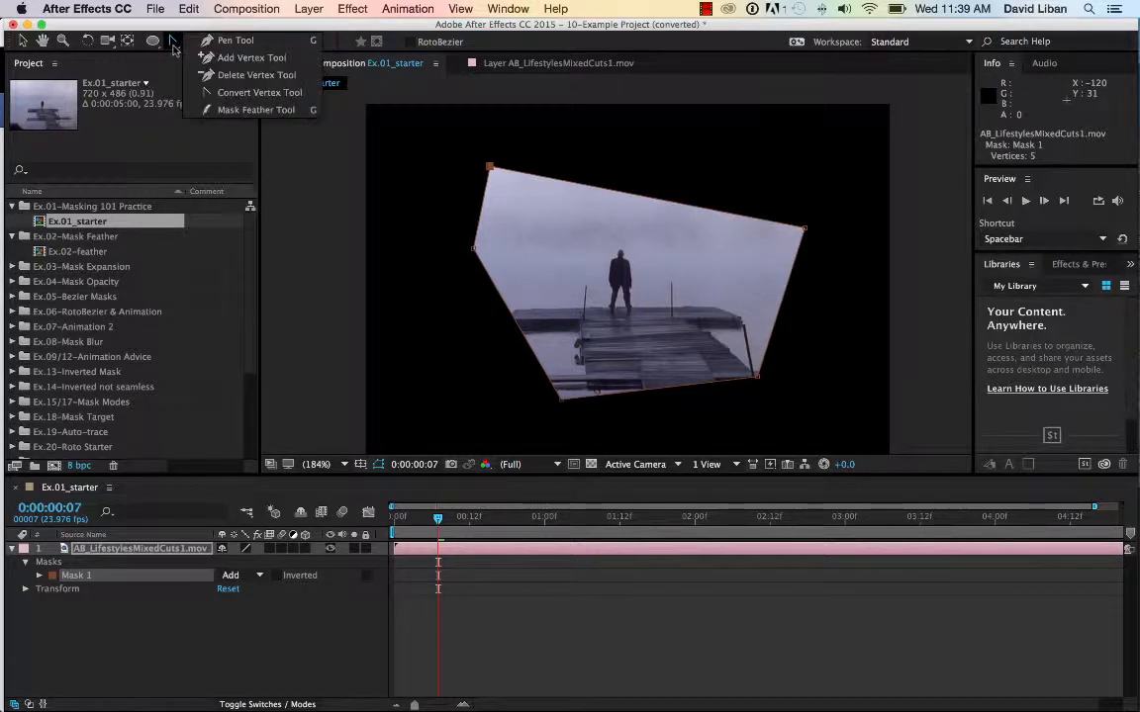
left_click(226, 96)
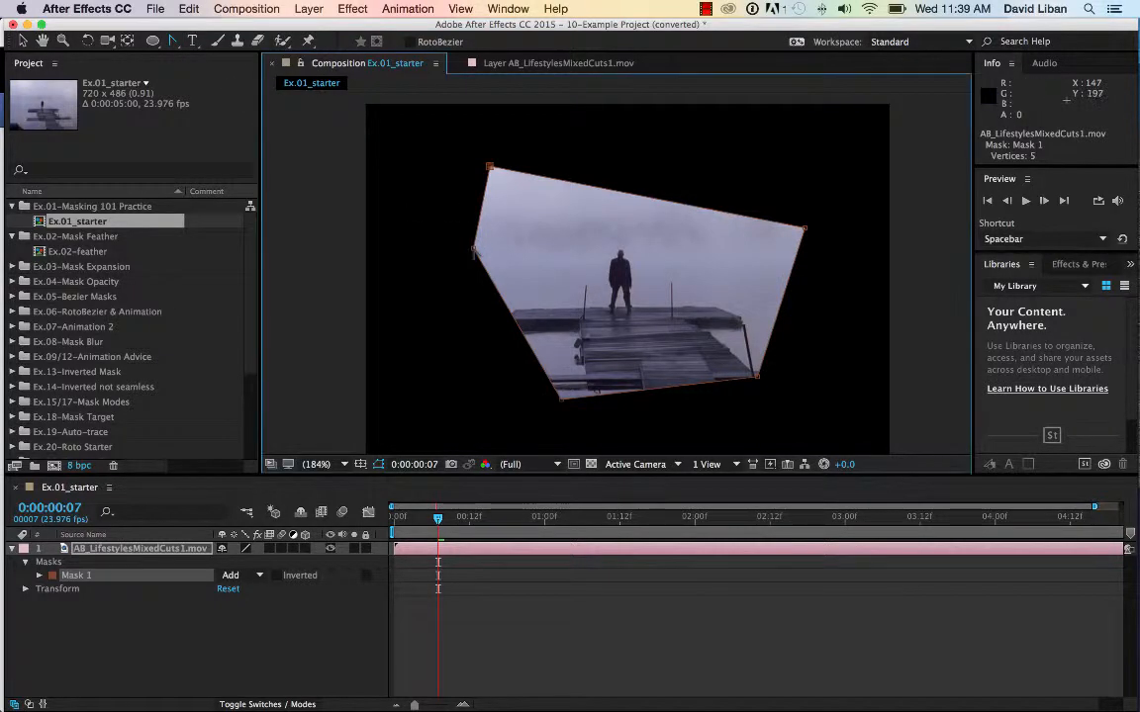
left_click_drag(473, 249, 447, 156)
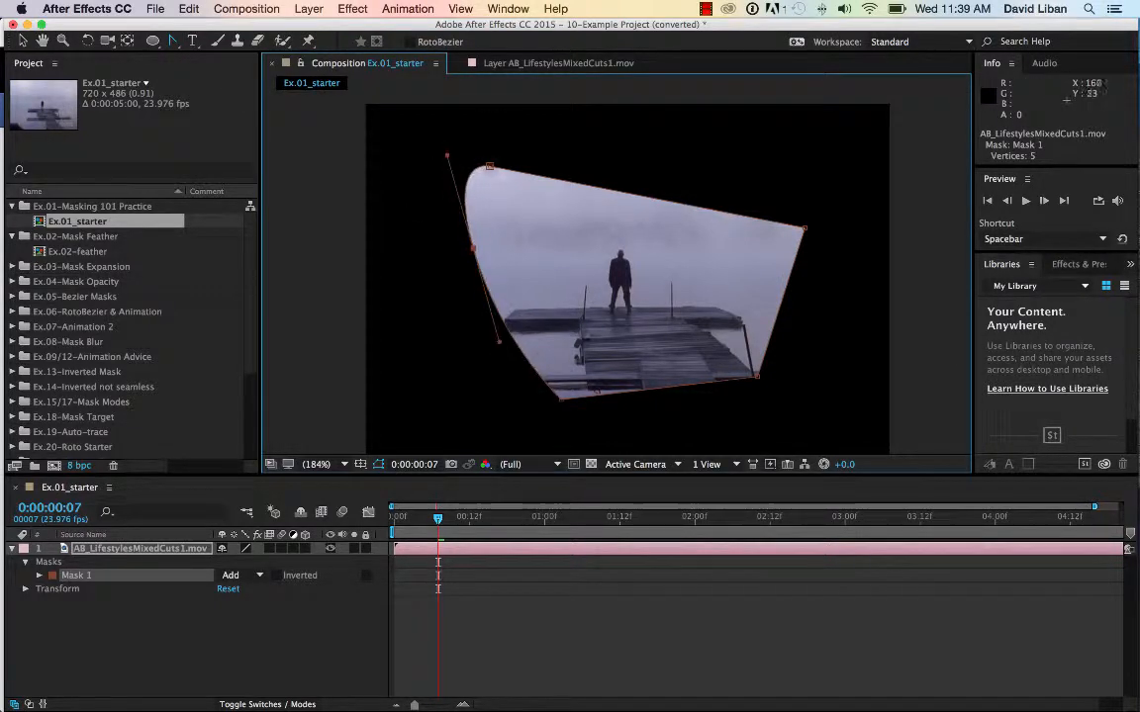
left_click_drag(803, 230, 858, 327)
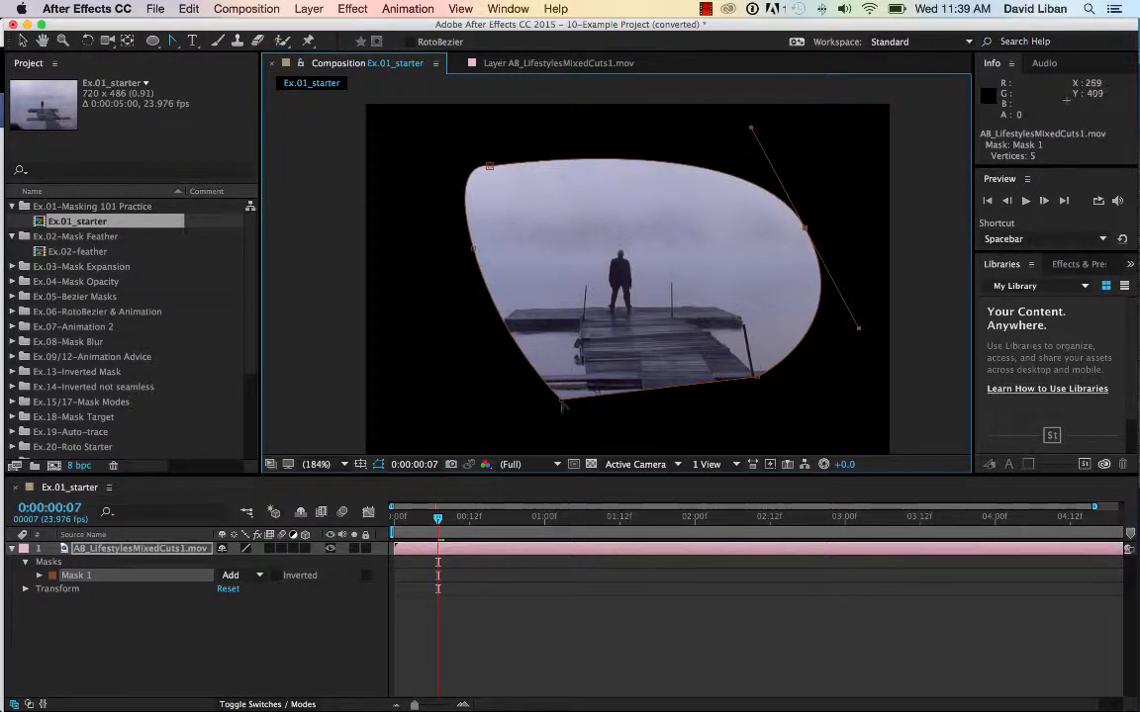
left_click_drag(561, 402, 651, 417)
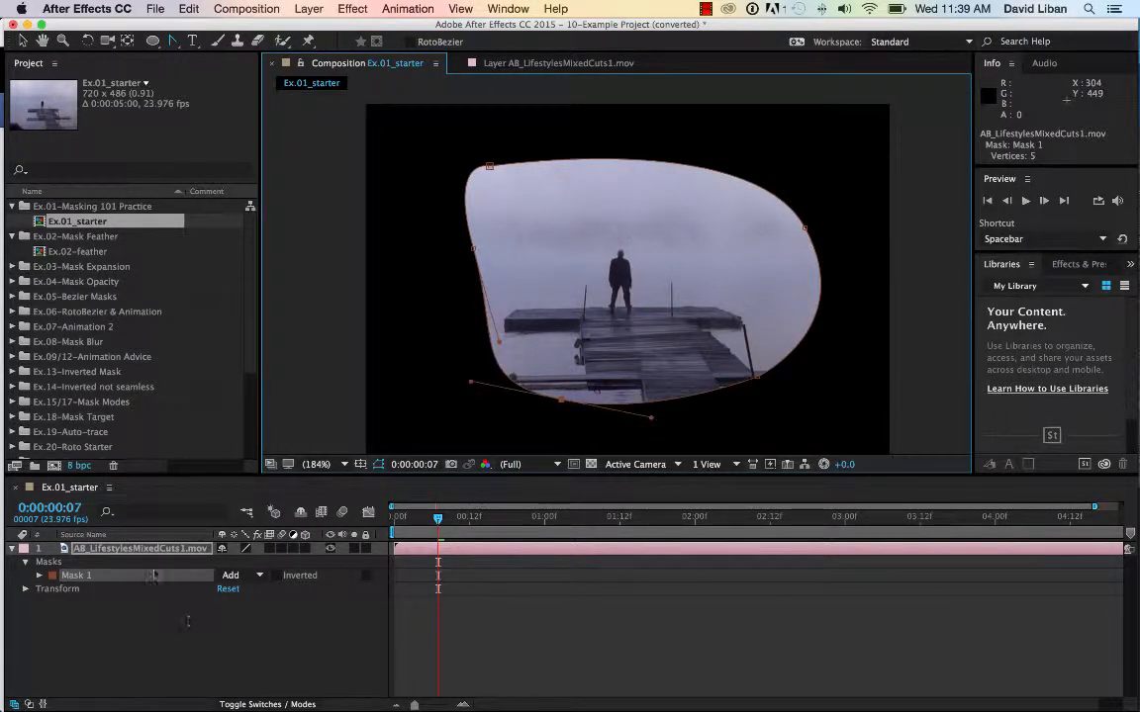
- Delete Mask 1 from the footage layer
key("backslash")
key("Delete")
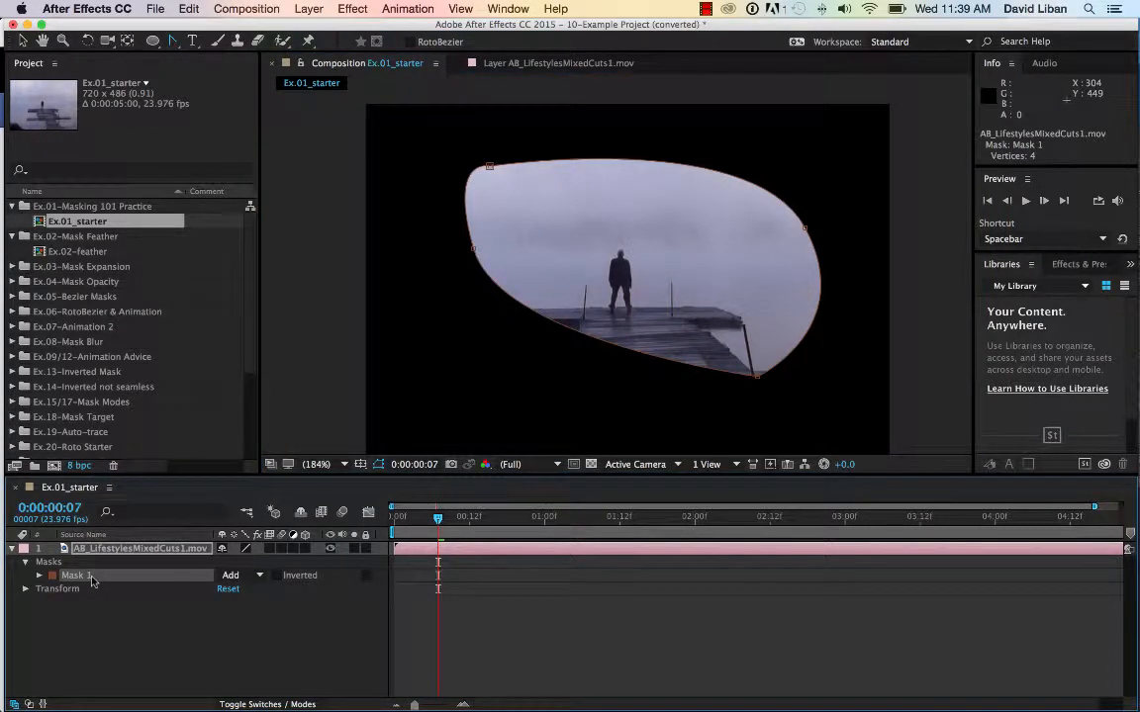
left_click(92, 576)
key("Delete")
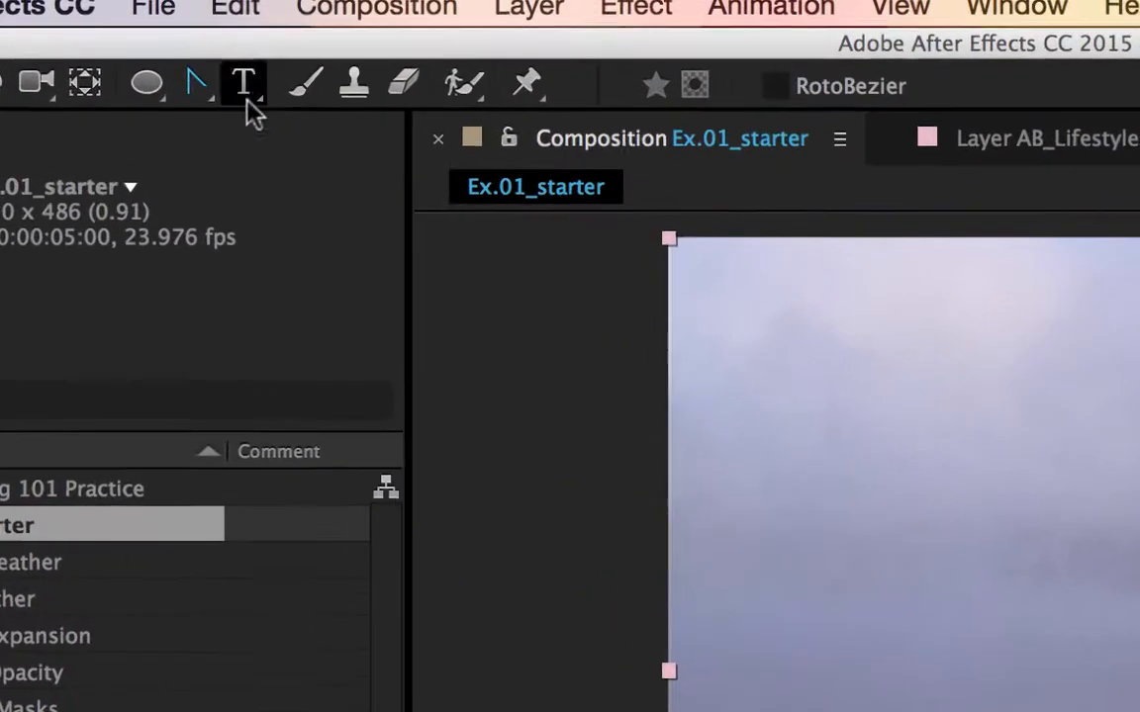
- Draw a closed seven-point mask around the man with the Pen tool and RotoBezier enabled
left_click(195, 83)
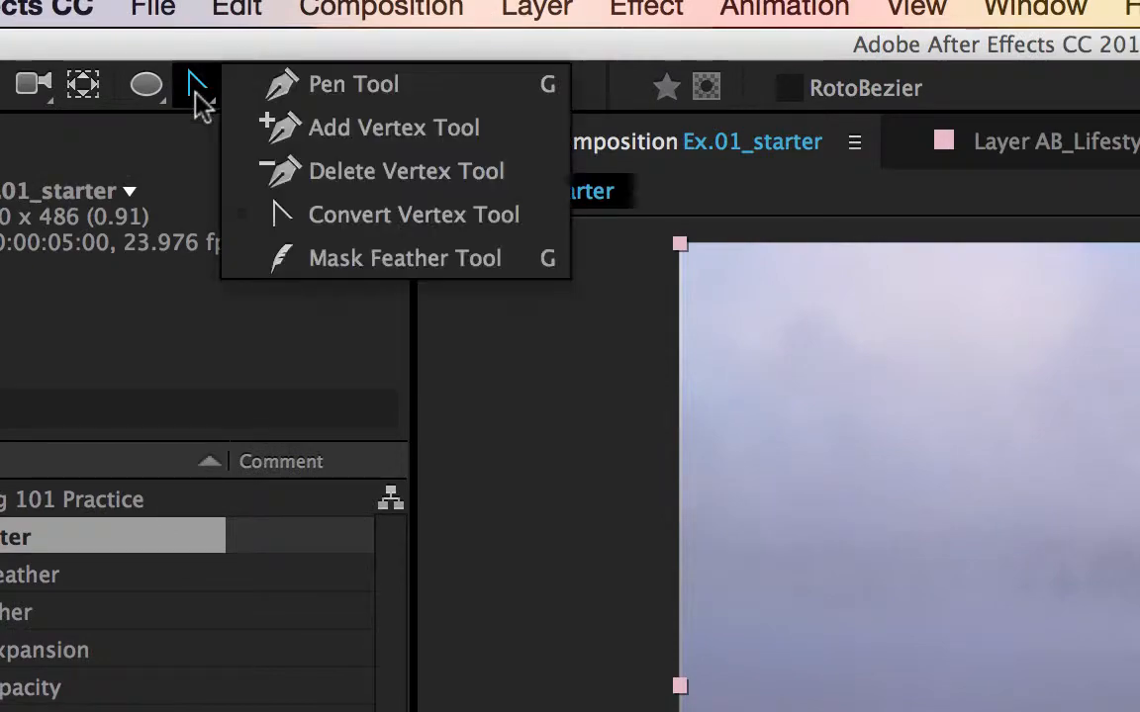
left_click(326, 85)
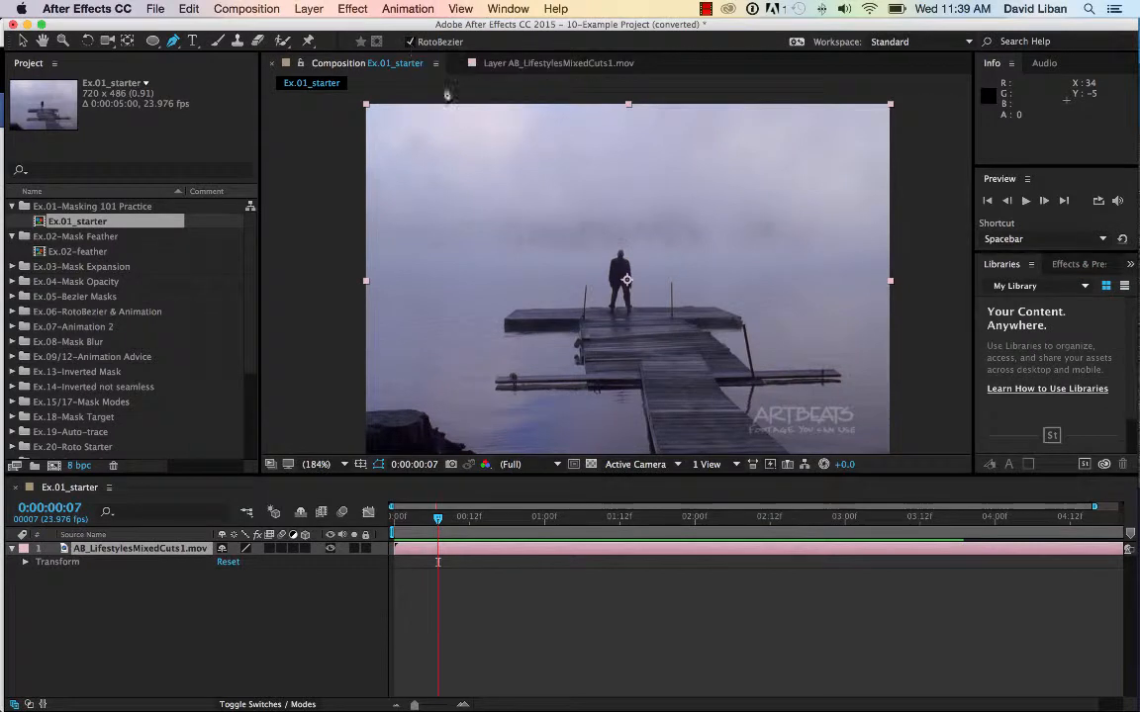
left_click(479, 214)
left_click(675, 182)
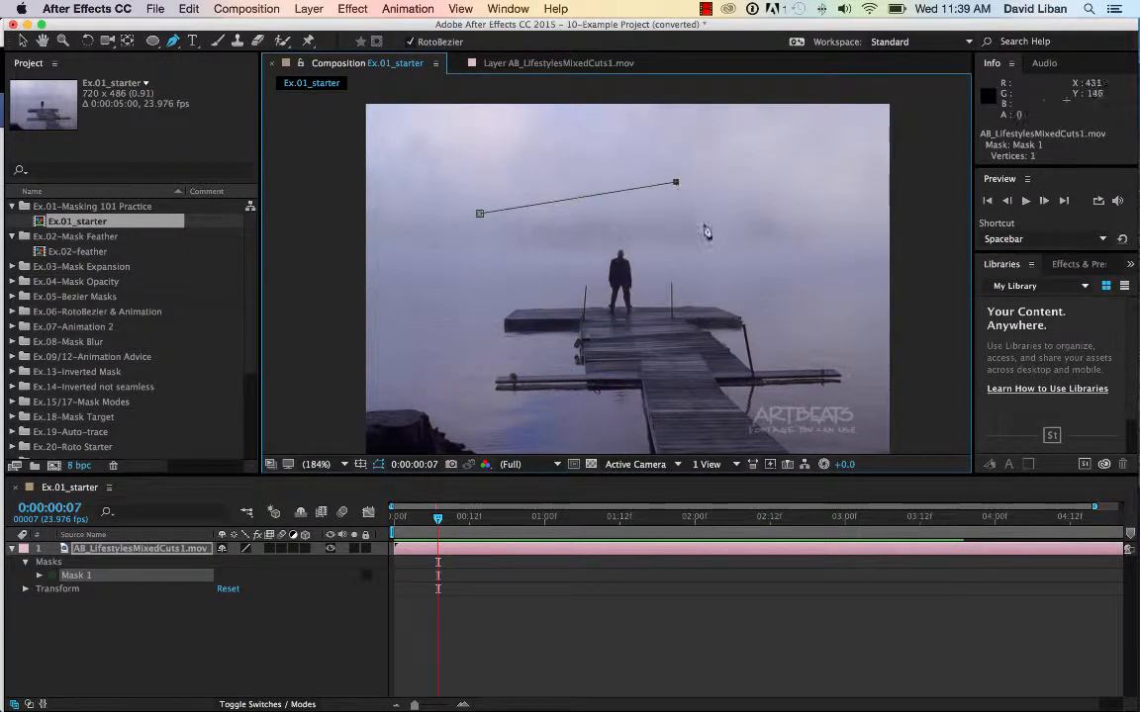
left_click(731, 254)
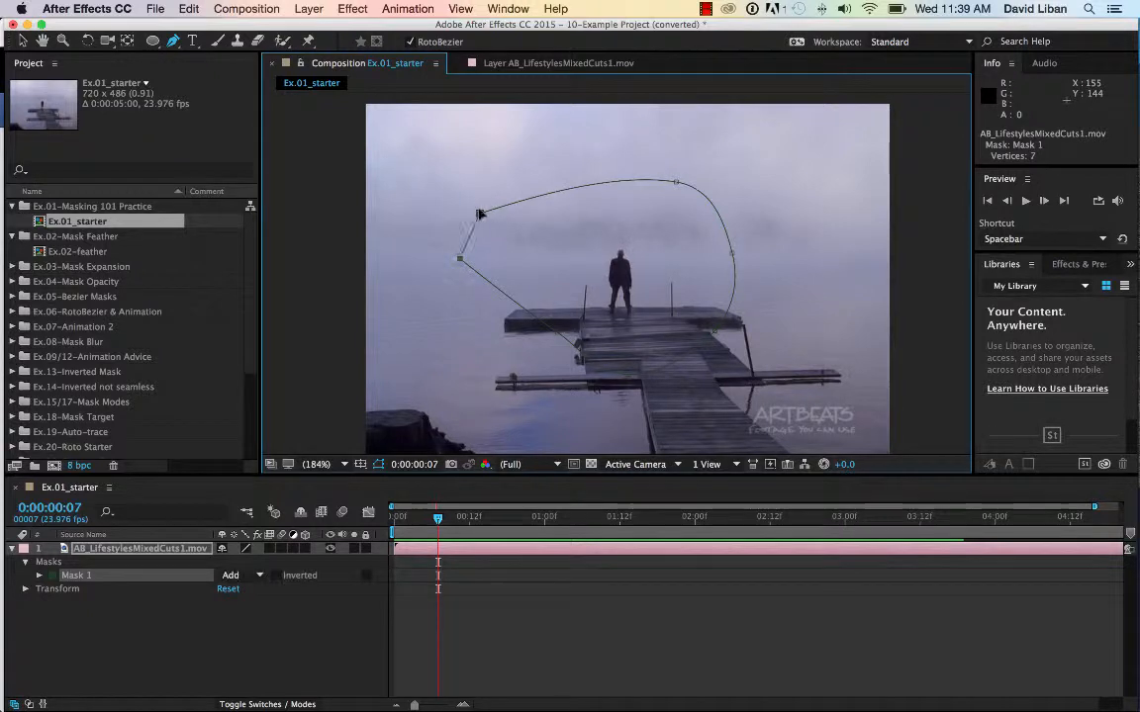
left_click(480, 214)
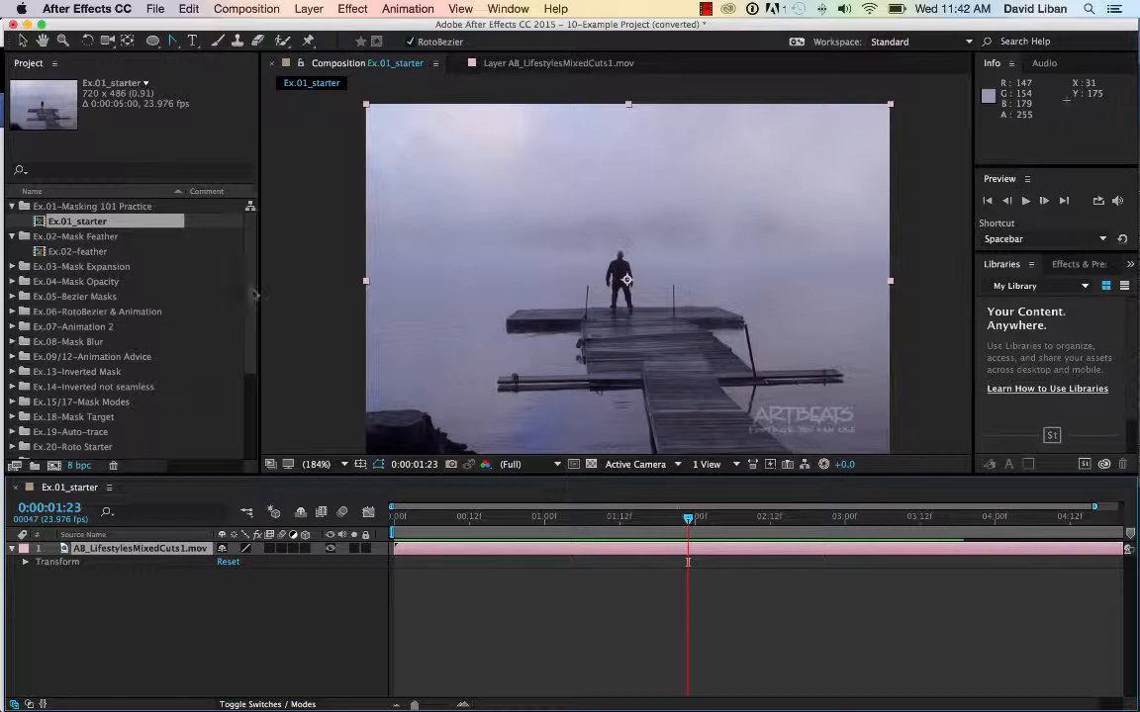
- Draw an open, wavy nine-point RotoBezier path across the footage, starting and ending outside the frame
left_click_drag(172, 42, 195, 45)
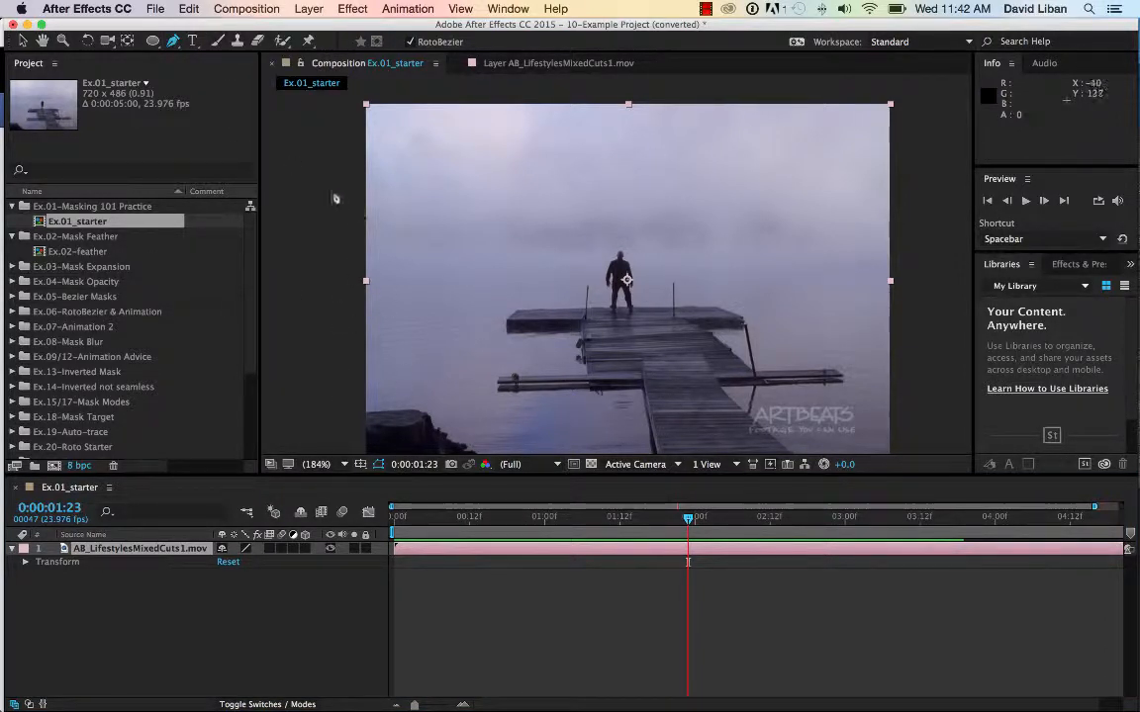
left_click(330, 184)
left_click(424, 212)
left_click(510, 258)
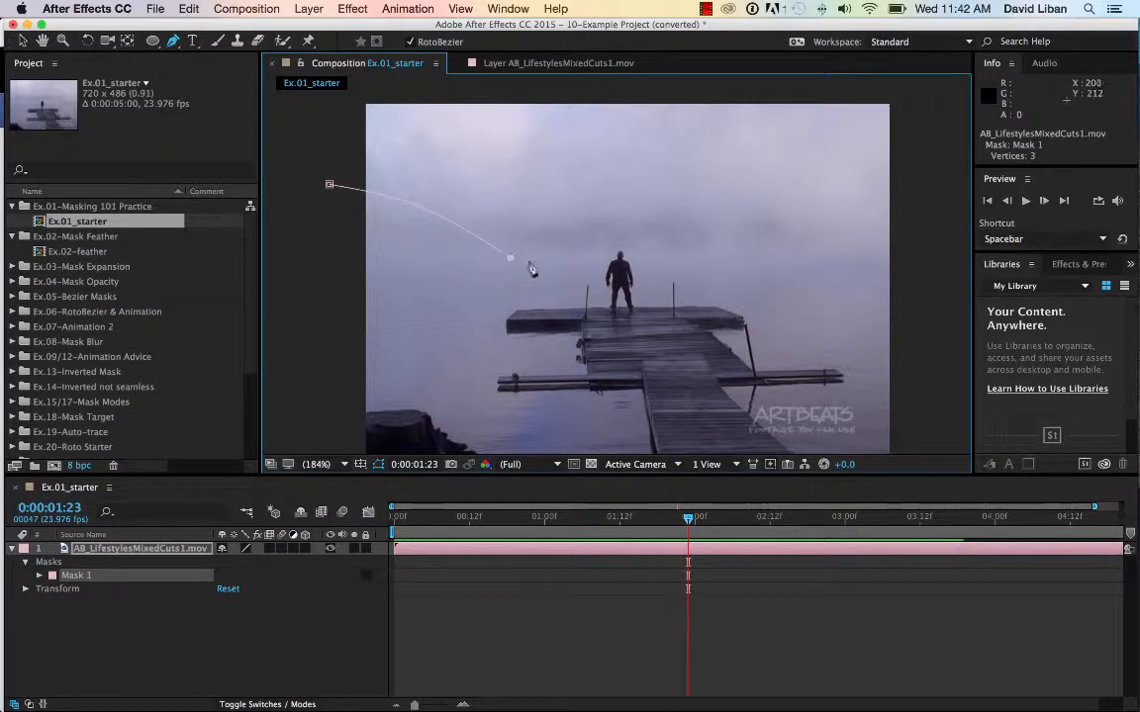
left_click(640, 291)
left_click(730, 266)
left_click(759, 248)
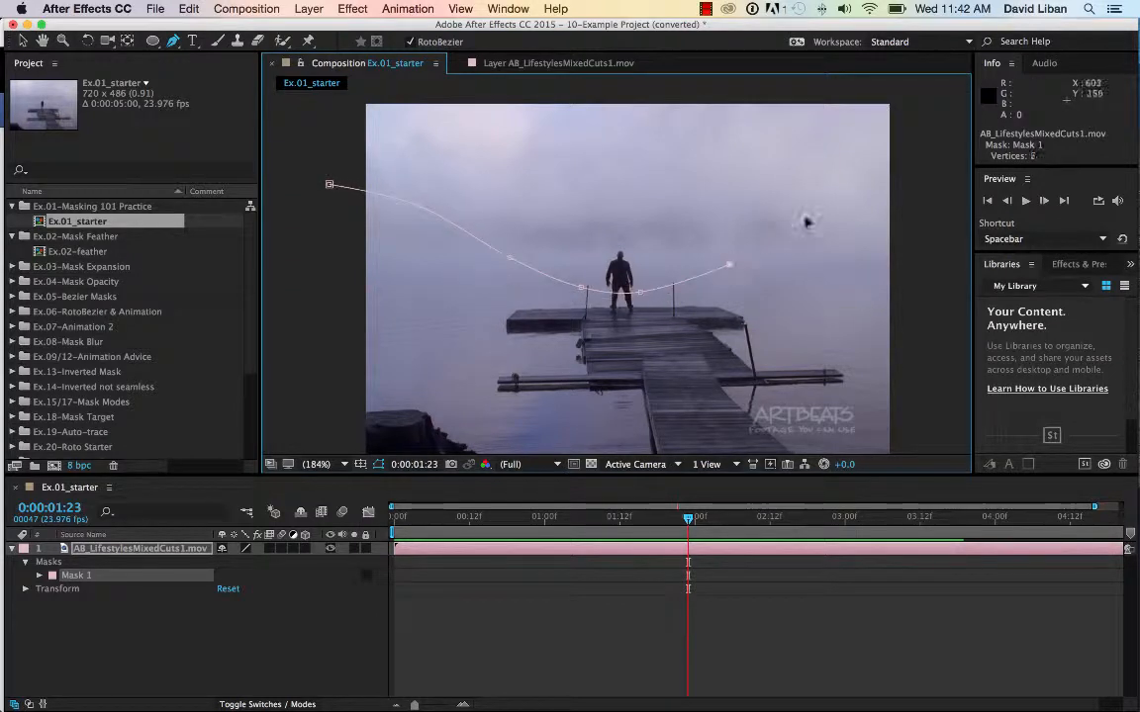
left_click(921, 370)
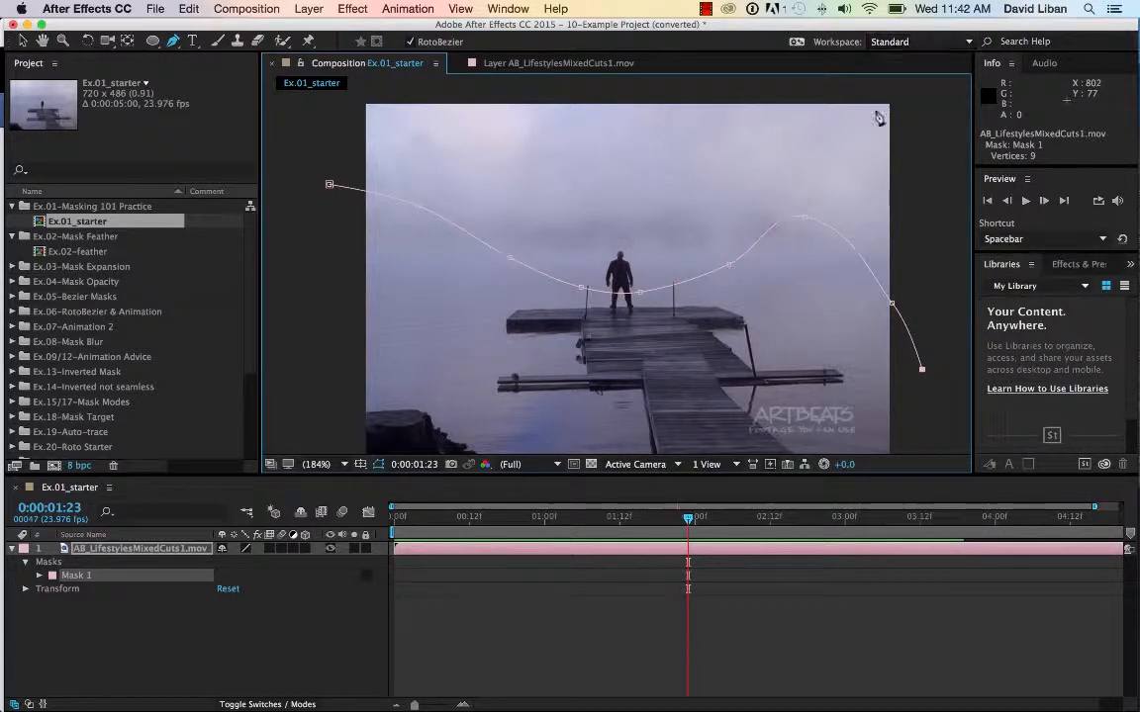
- Switch the workspace from Standard to Effects
left_click(354, 8)
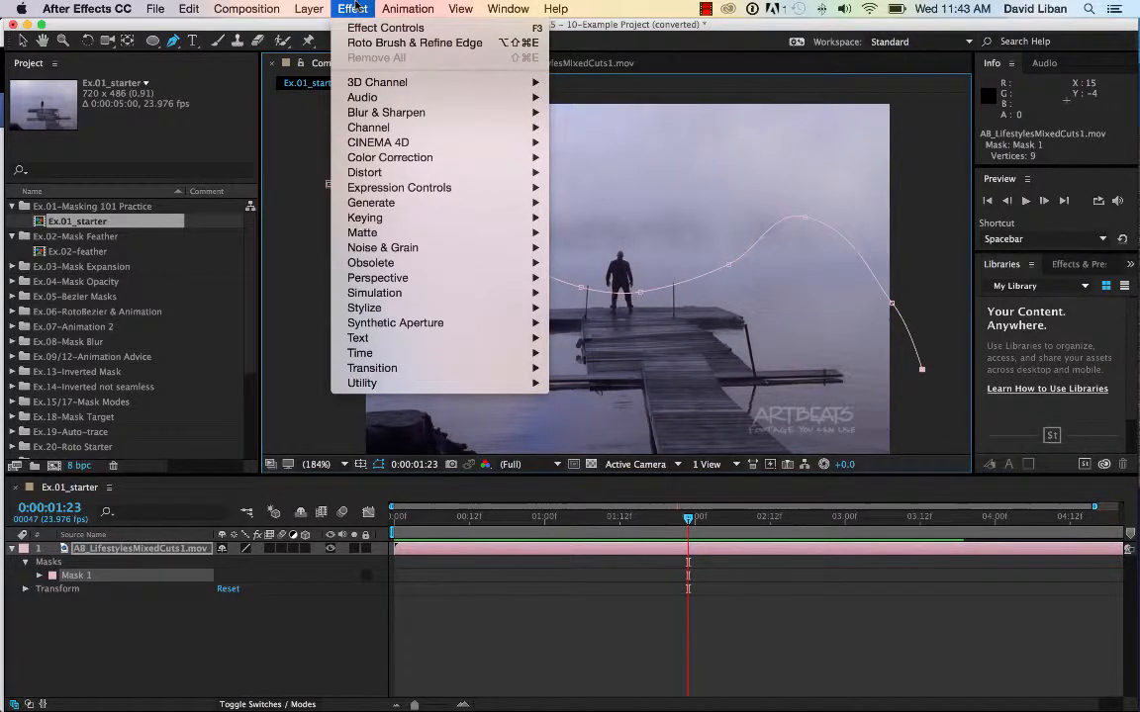
left_click(356, 6)
left_click(918, 46)
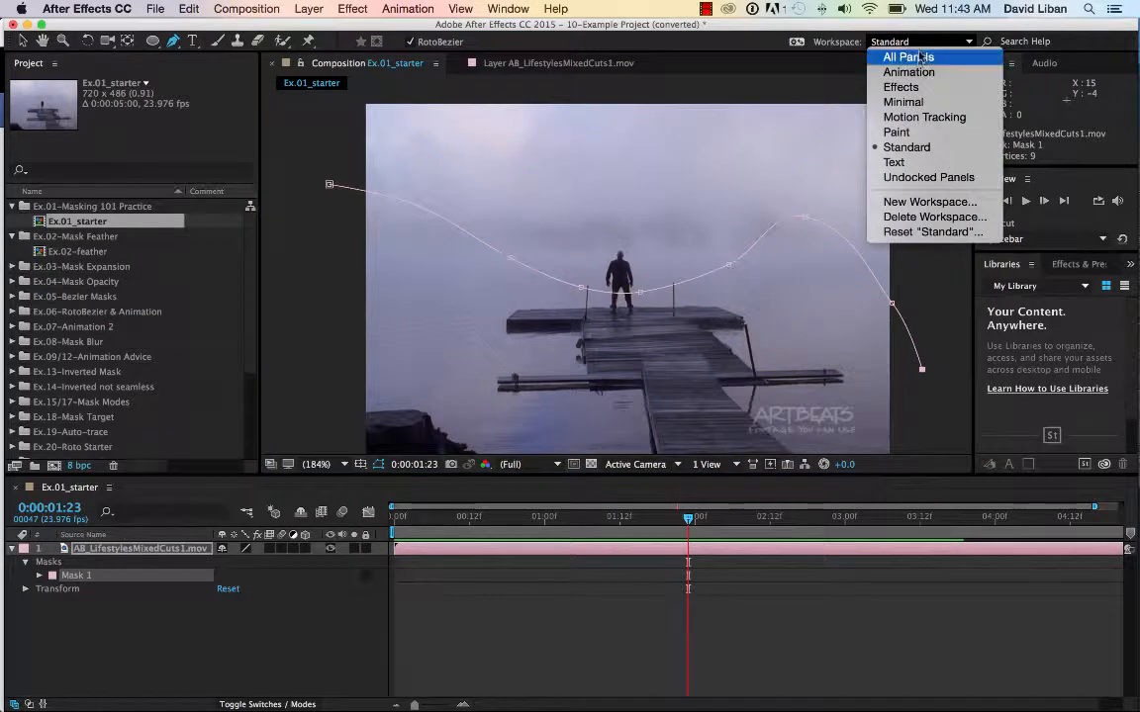
left_click(915, 85)
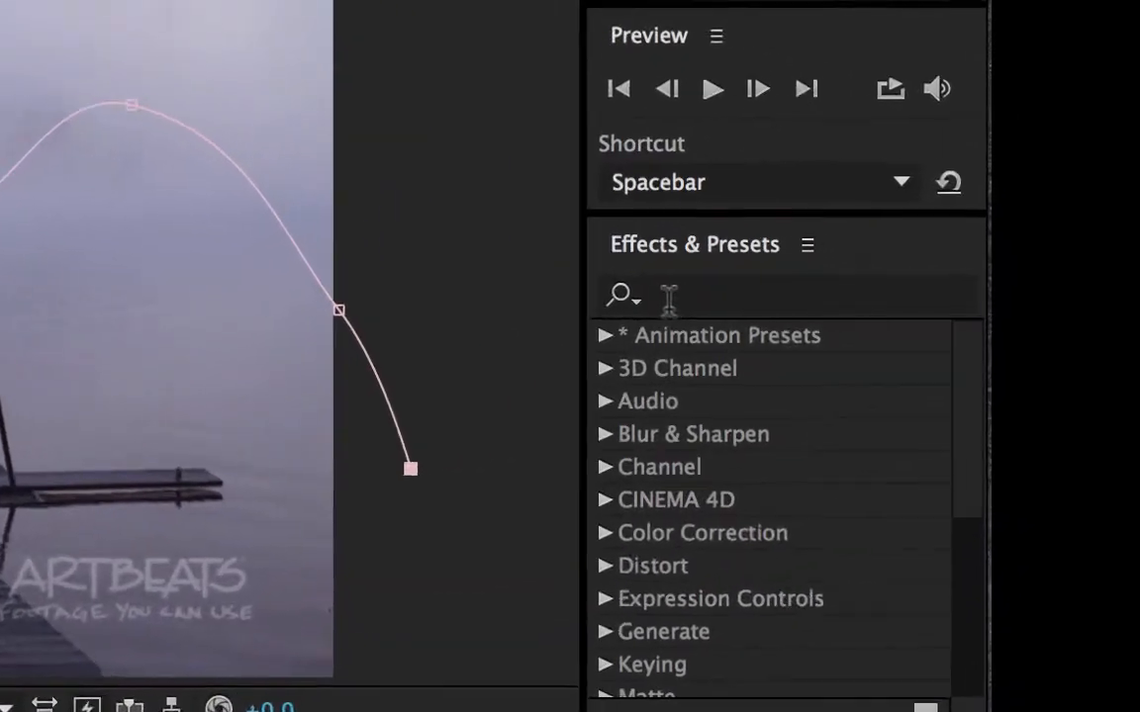
- Search the effects and presets for "stroke" and collapse the Text presets folder in the results
left_click(1010, 285)
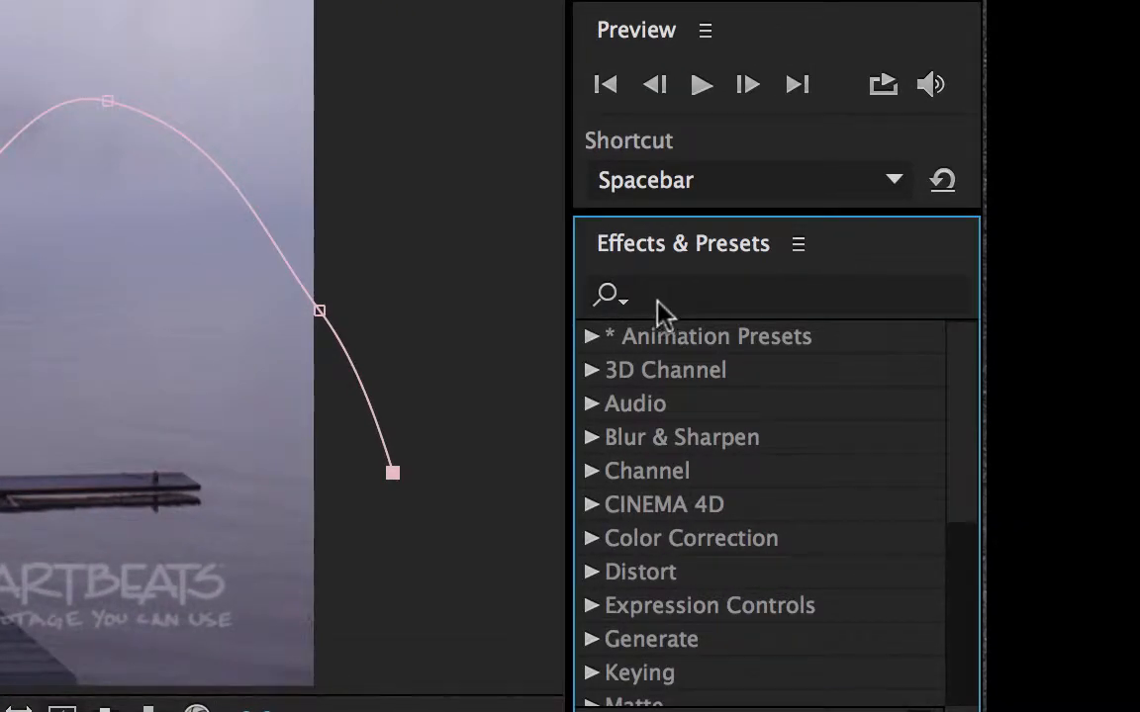
left_click(657, 301)
type("stroke")
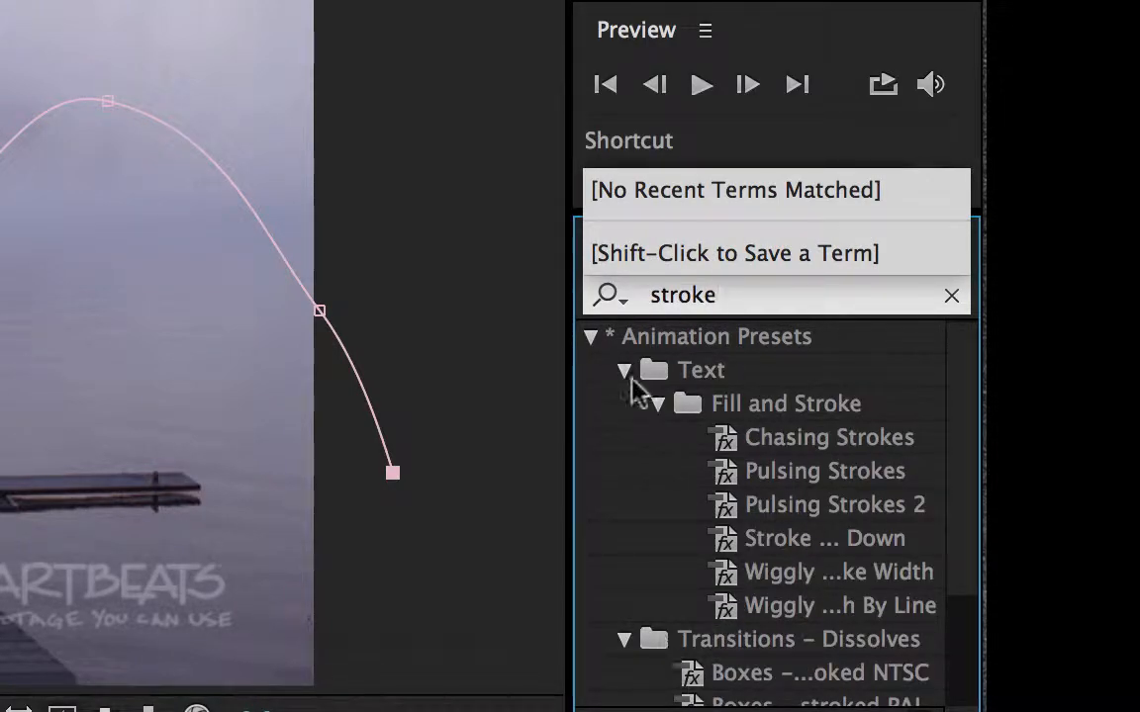
left_click(631, 380)
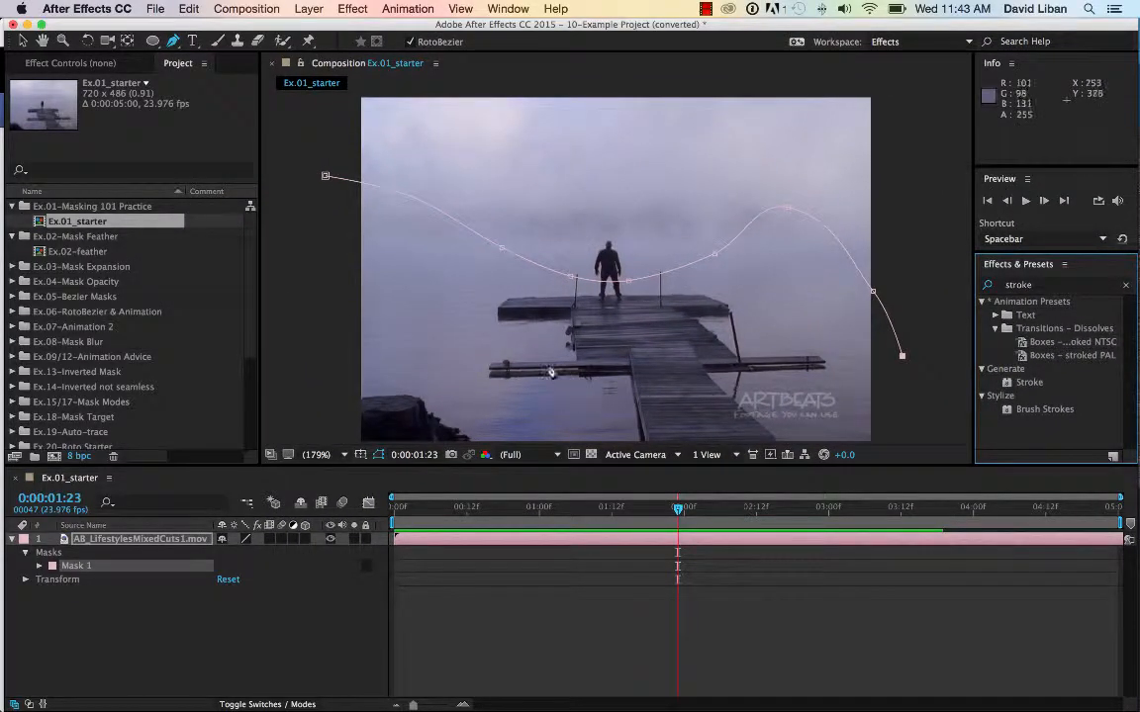
- Apply the Generate category's Stroke effect to the AB_LifestylesMixedCuts1.mov layer
left_click(353, 9)
left_click(353, 9)
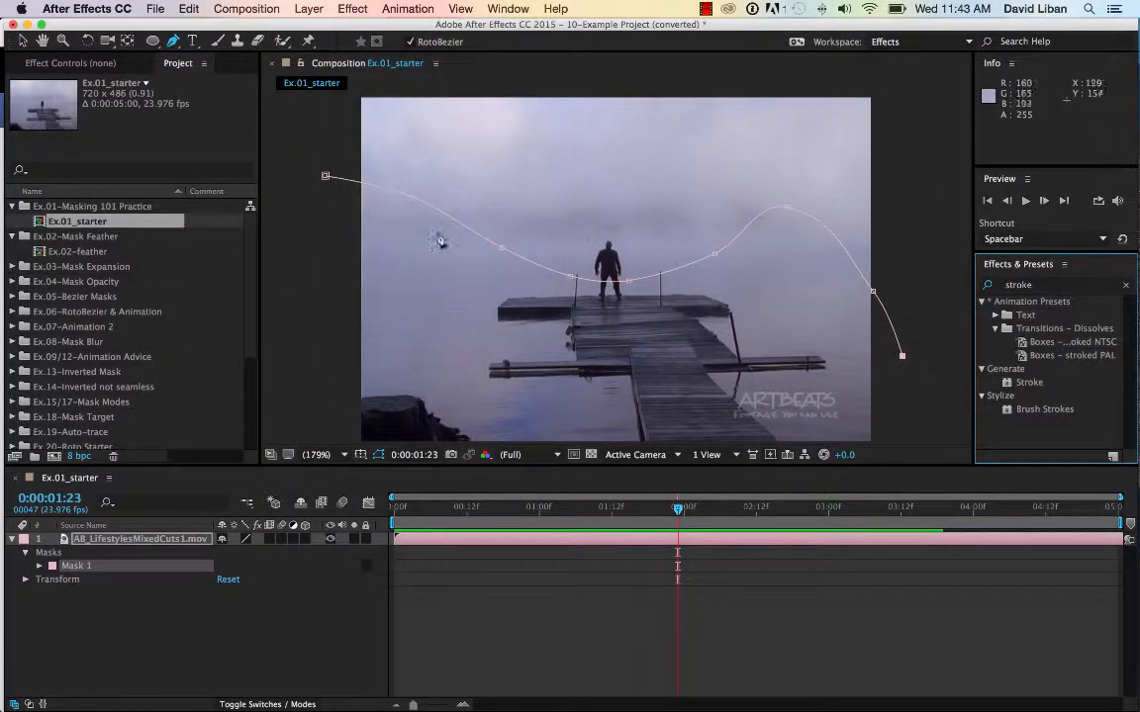
left_click(357, 9)
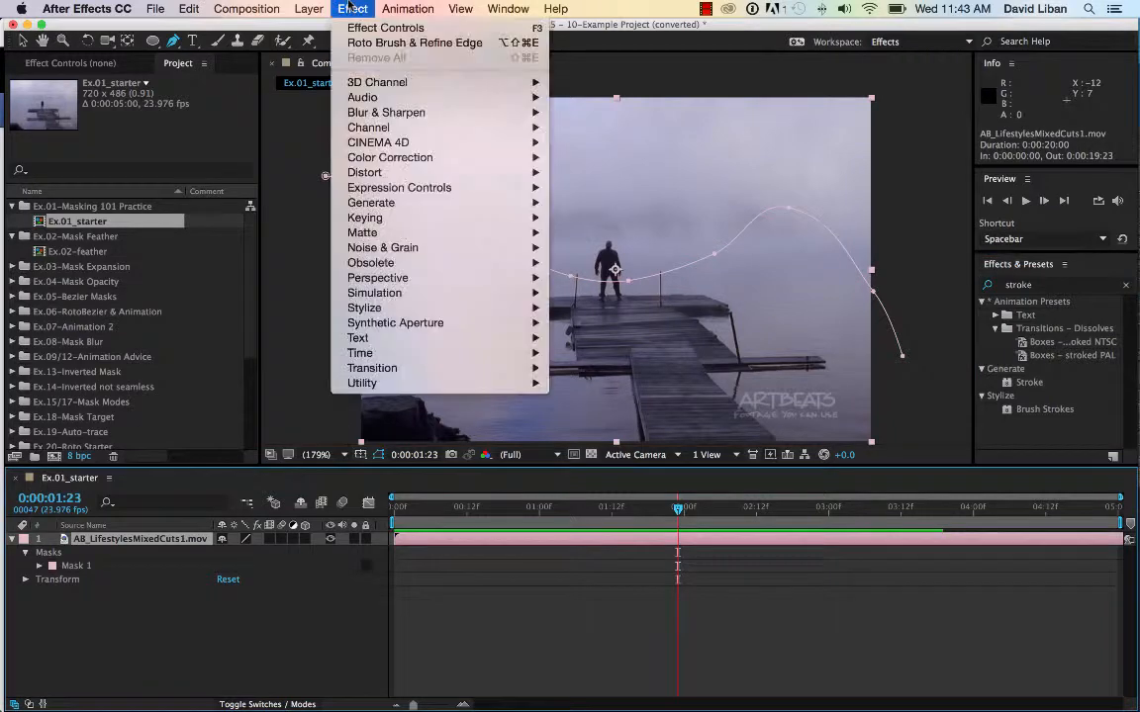
mouse_move(399, 190)
mouse_move(445, 202)
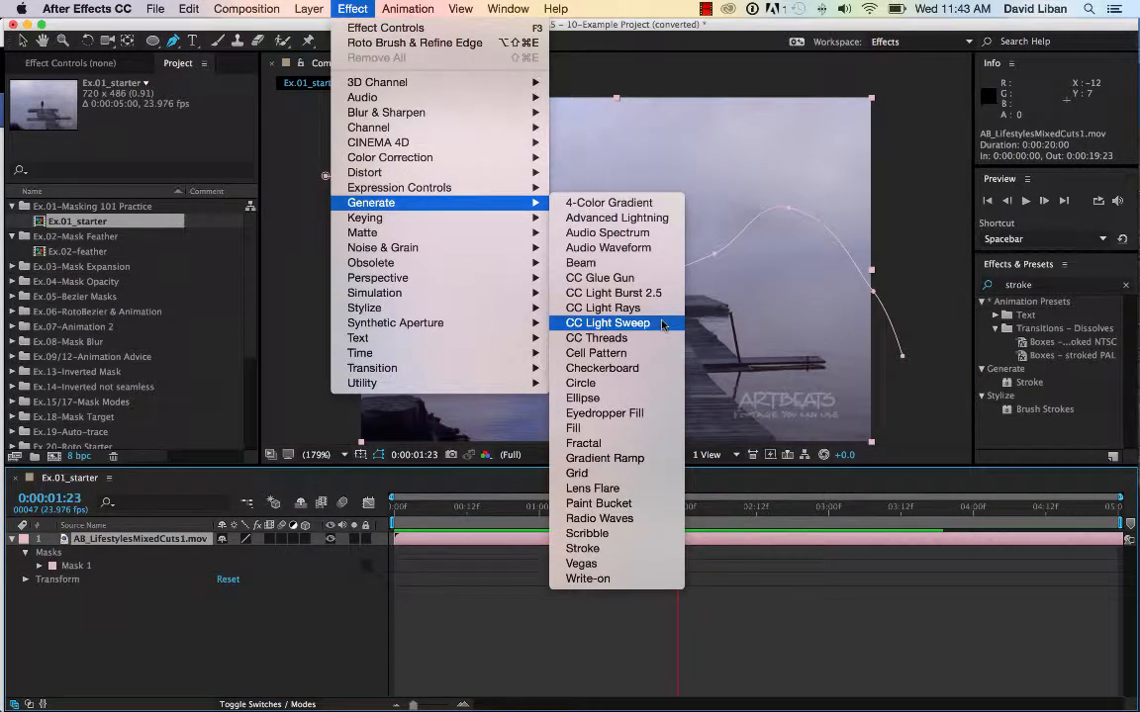
left_click(584, 548)
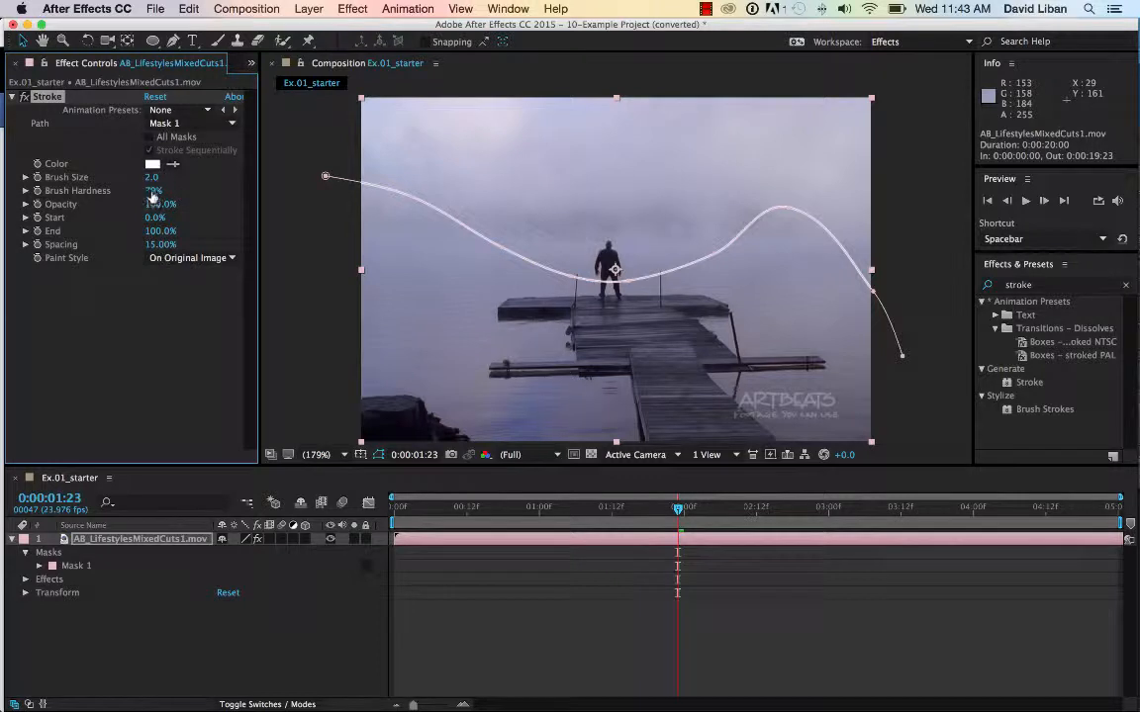
- Set the Stroke effect's brush size to 11.3 and its path to None
mouse_move(151, 178)
left_mouse_down()
mouse_move(243, 178)
mouse_move(233, 178)
left_mouse_up()
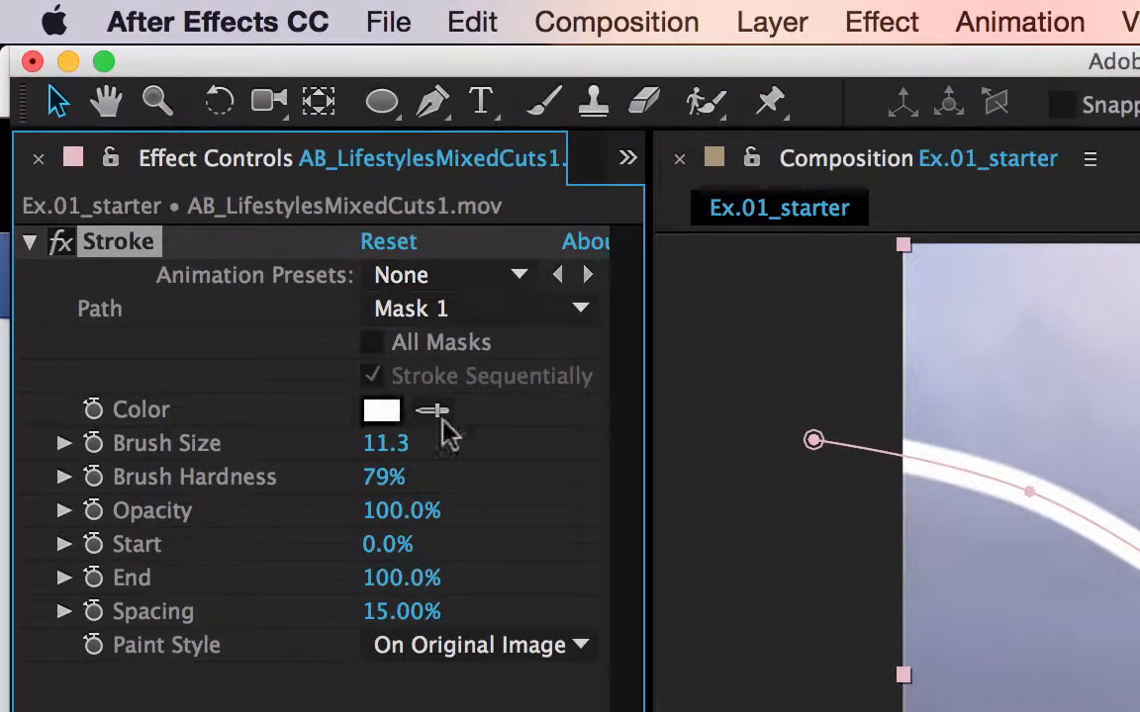
left_click(437, 313)
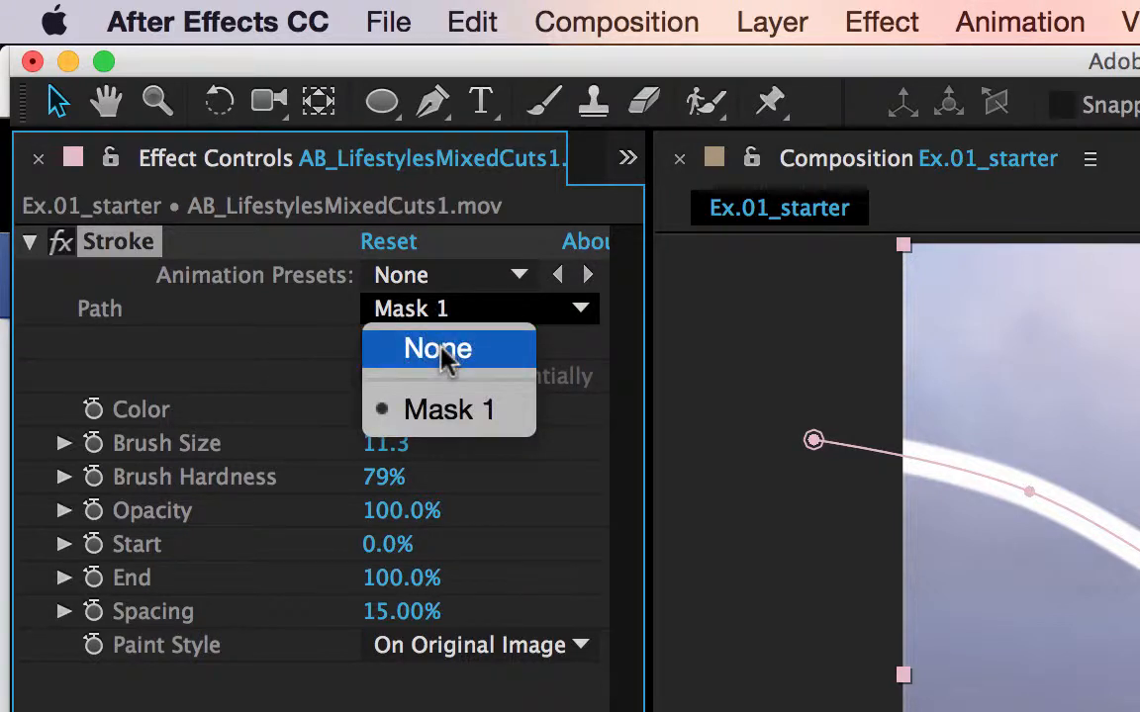
left_click(447, 354)
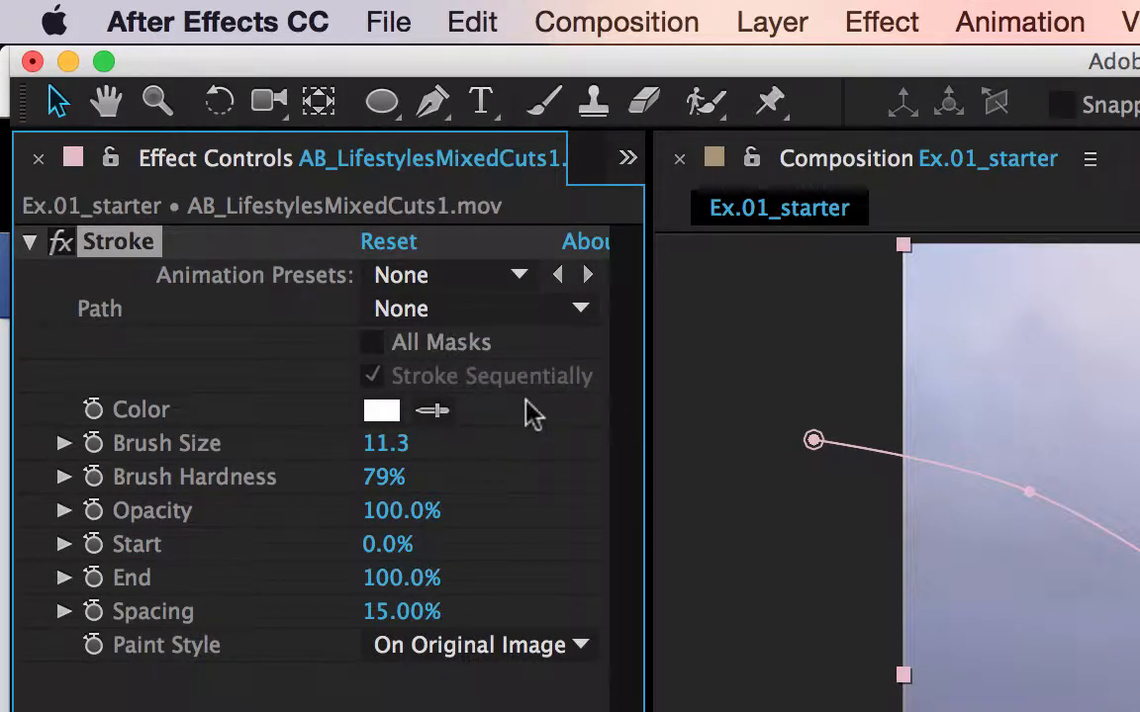
- Set the Stroke effect's path to Mask 1 and its brush size to 5.7
left_click(433, 315)
left_click(436, 420)
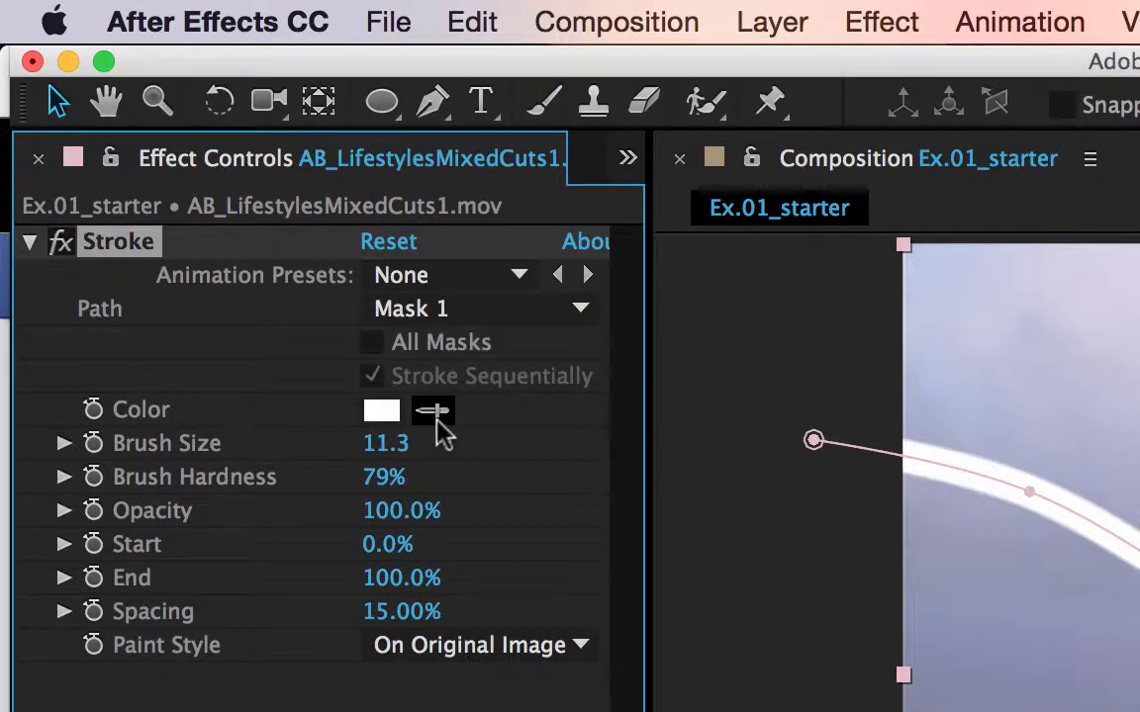
left_click_drag(393, 448, 266, 427)
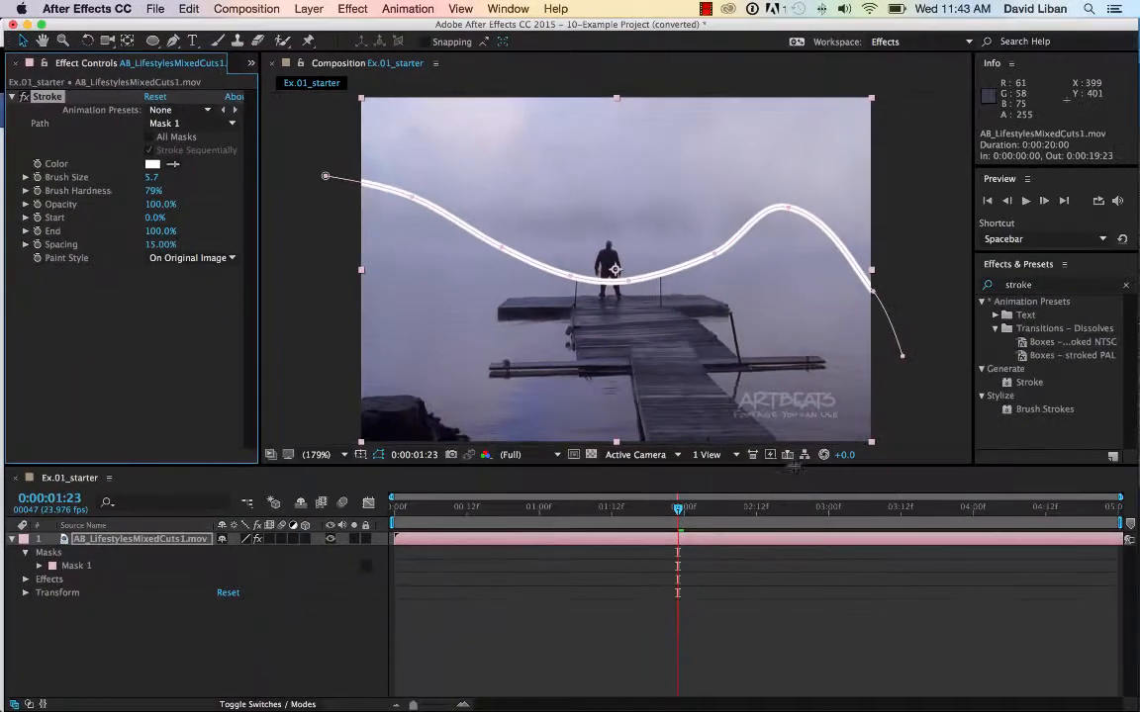
- Animate the Stroke effect's Start value with keyframes from 0% at 0:00:00:05 to 100% at 0:00:01:07
left_click_drag(678, 511, 424, 514)
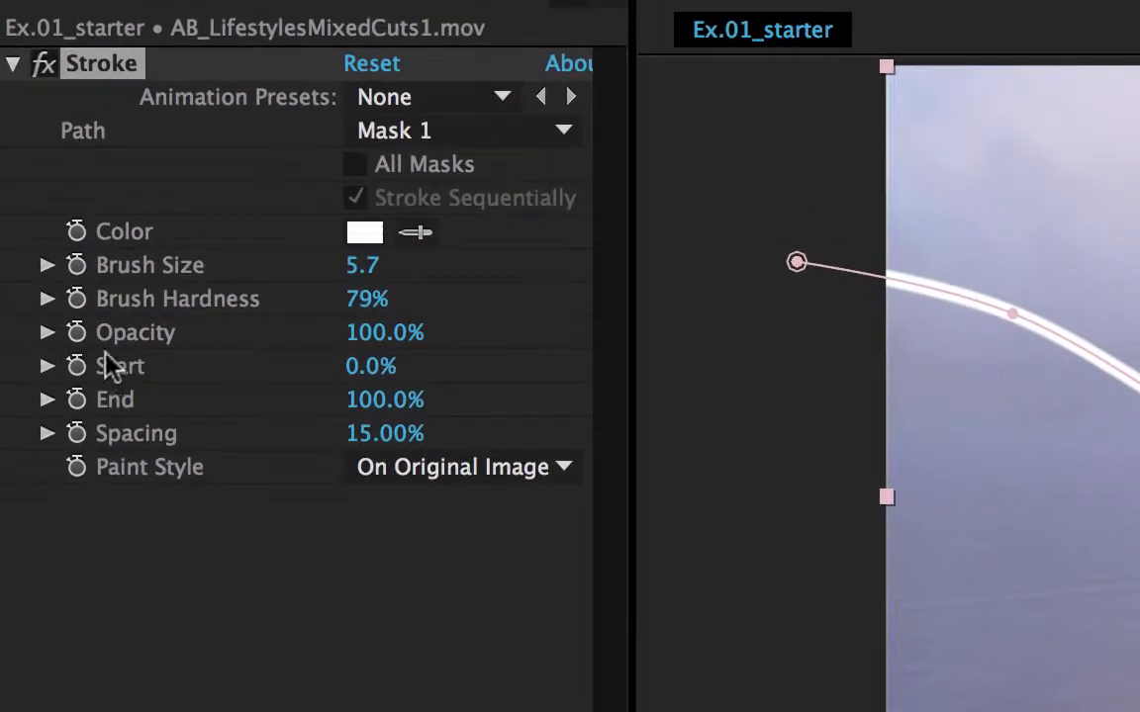
left_click(47, 367)
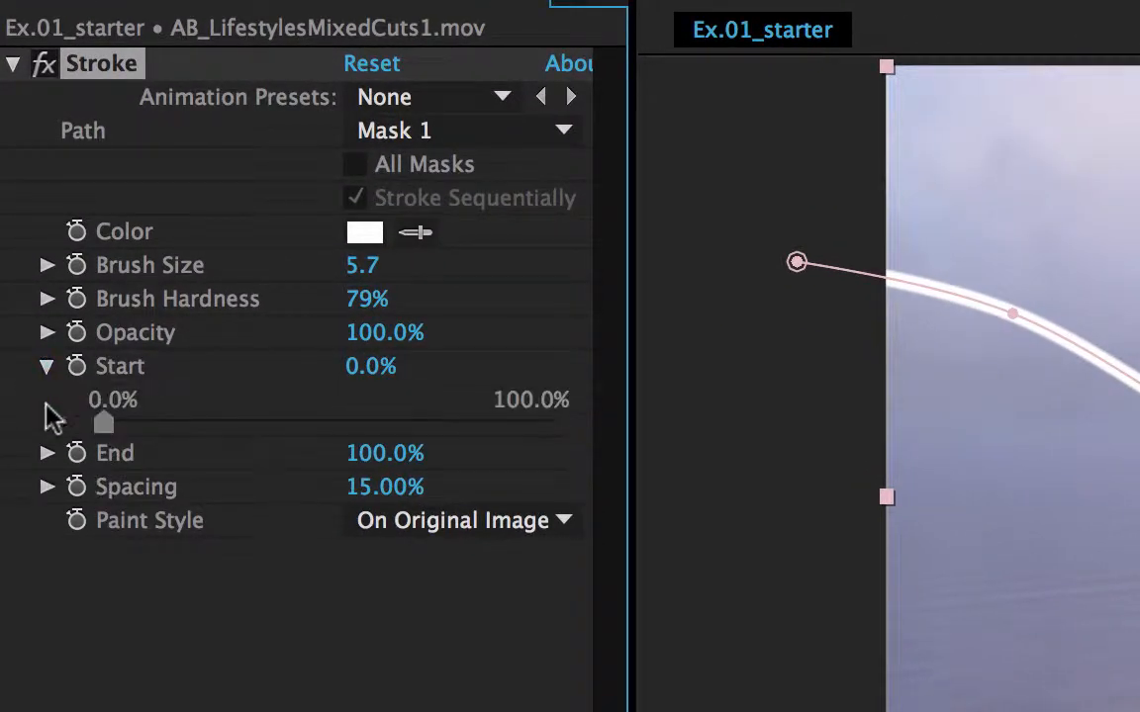
left_click(46, 454)
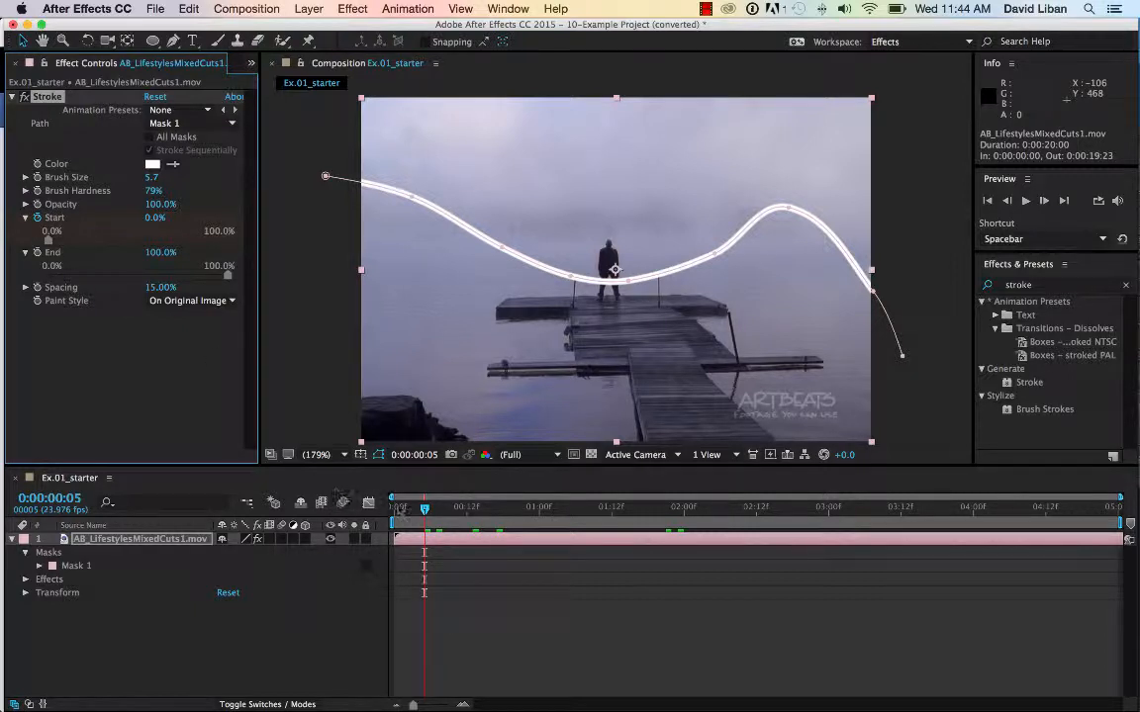
left_click_drag(425, 510, 581, 522)
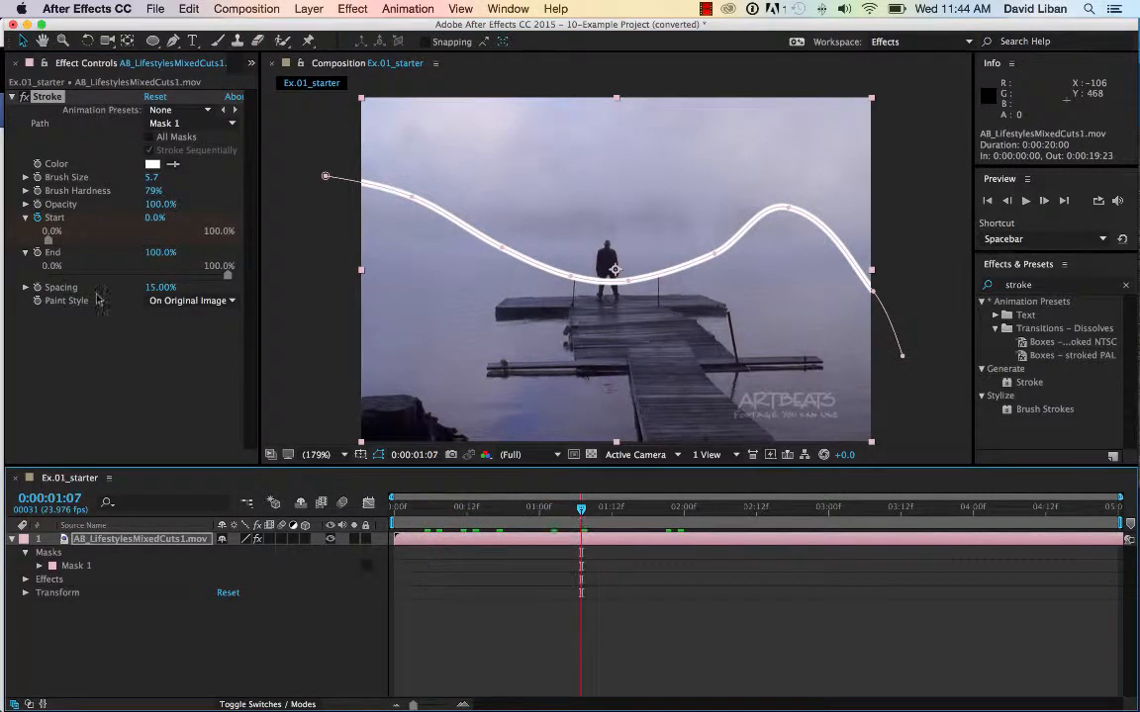
mouse_move(50, 237)
left_mouse_down()
mouse_move(154, 239)
mouse_move(225, 259)
left_mouse_up()
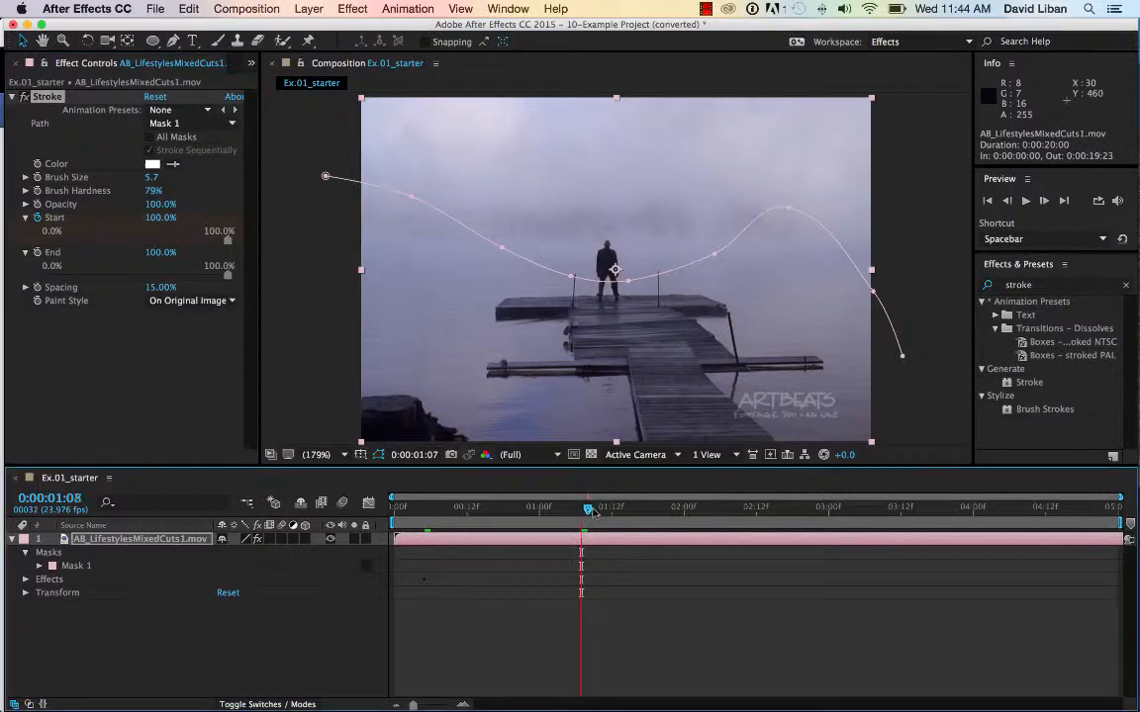
- End the work area at 0:00:01:09 and play a preview of the stroke animation
left_click_drag(583, 510, 595, 514)
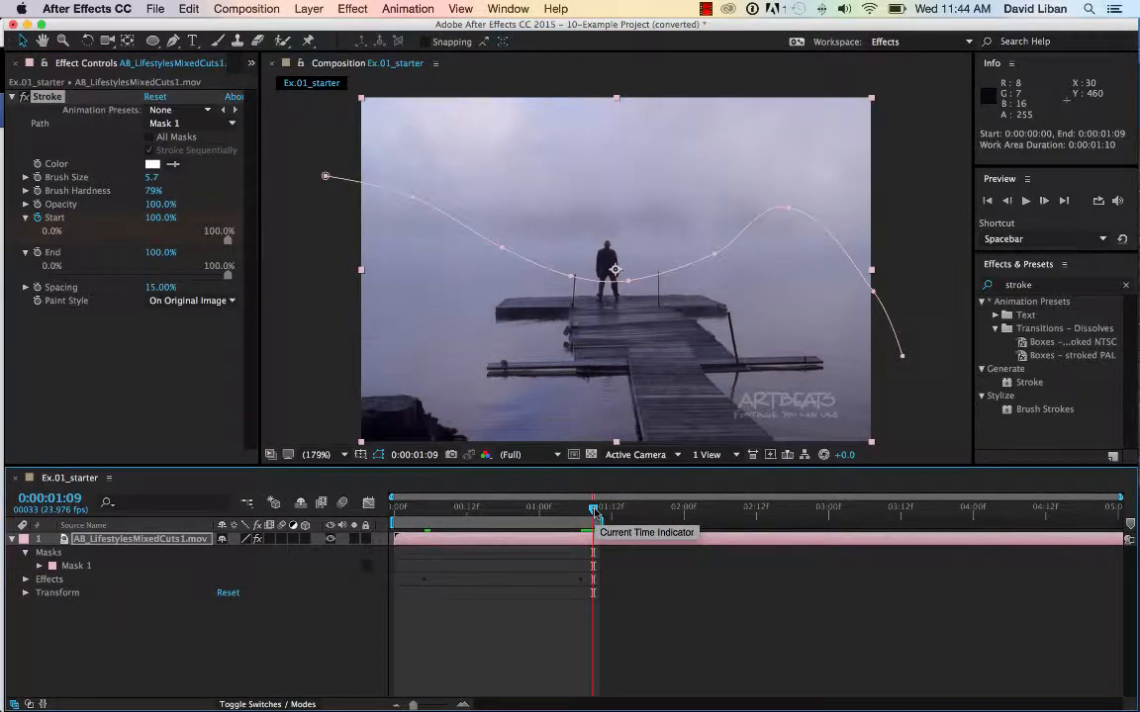
key("space")
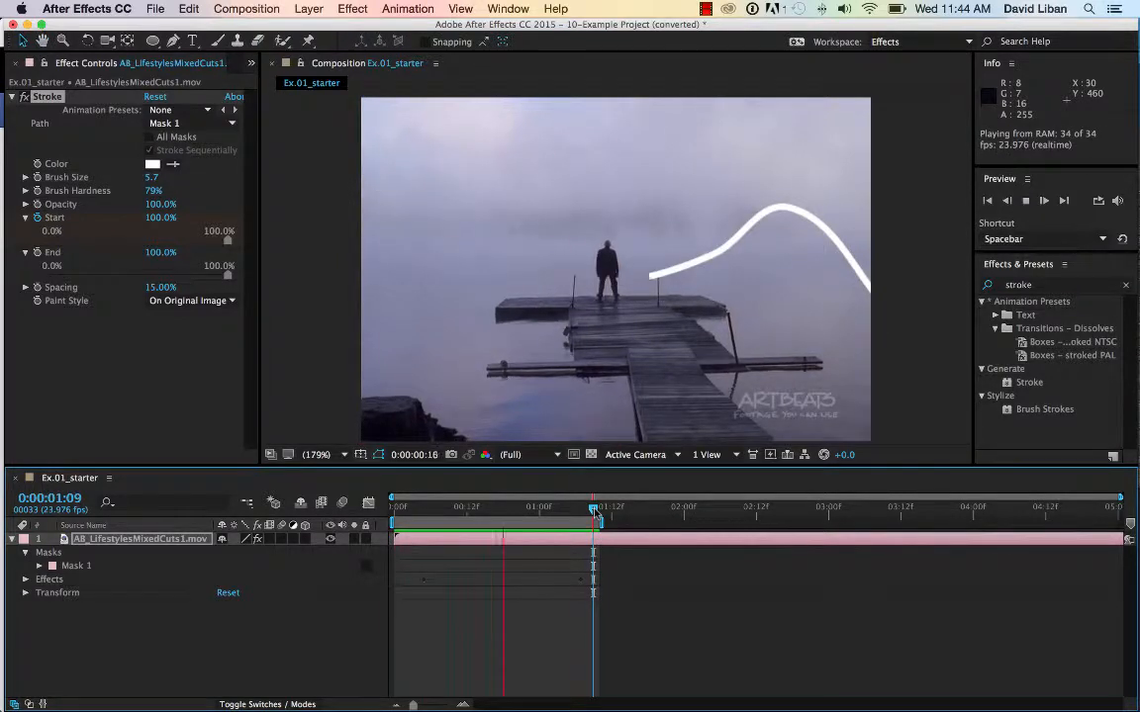